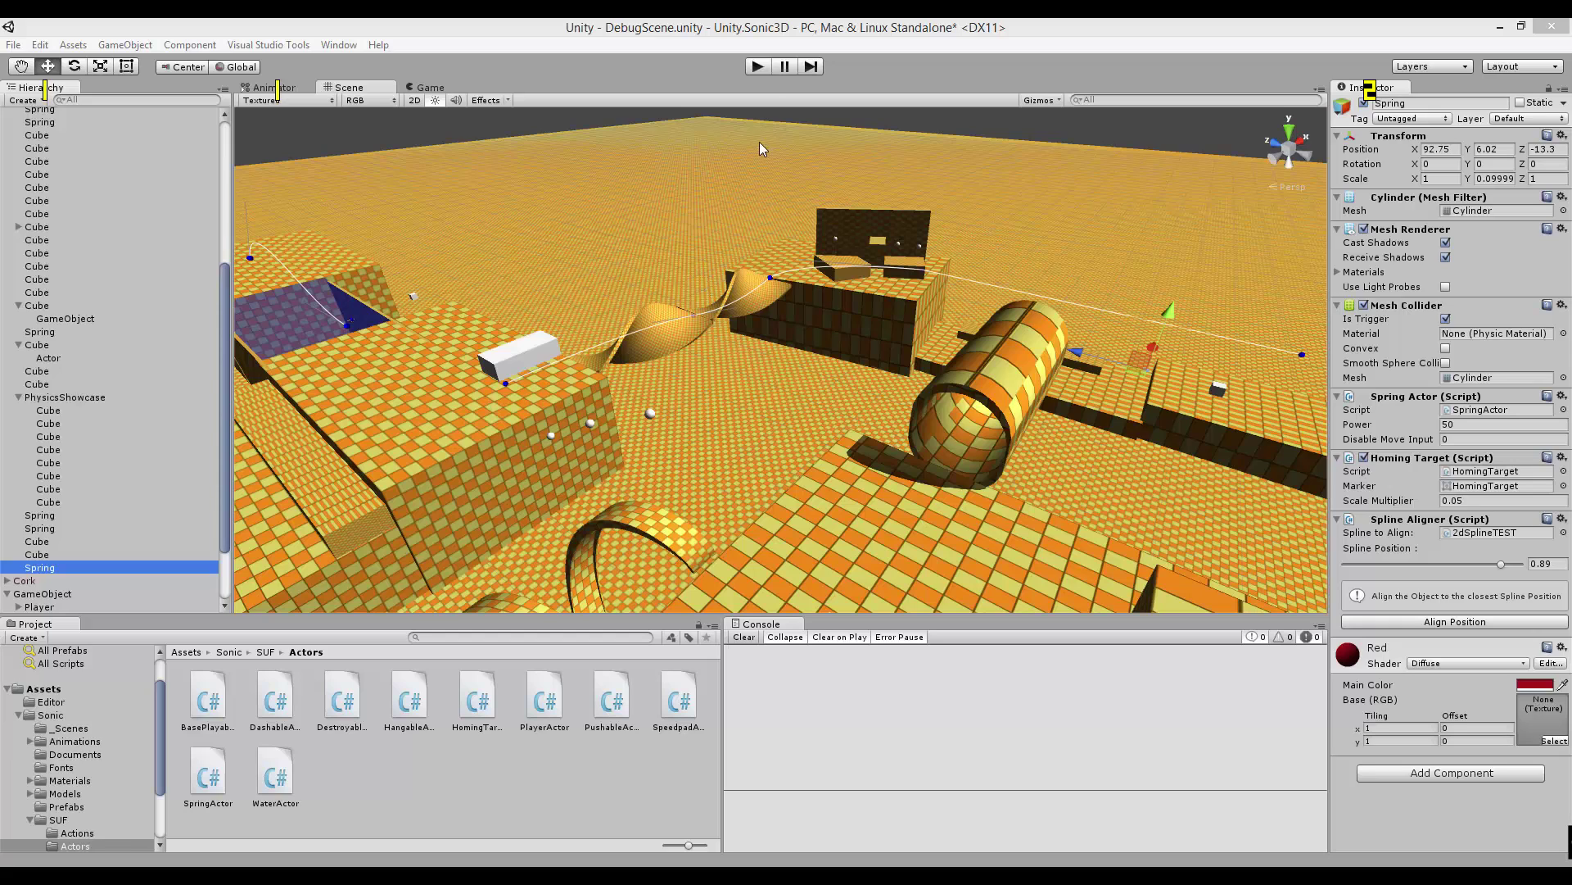
# - Start the DebugScene in Play mode and watch Sonic run through the checkered level
pyautogui.click(761, 68)
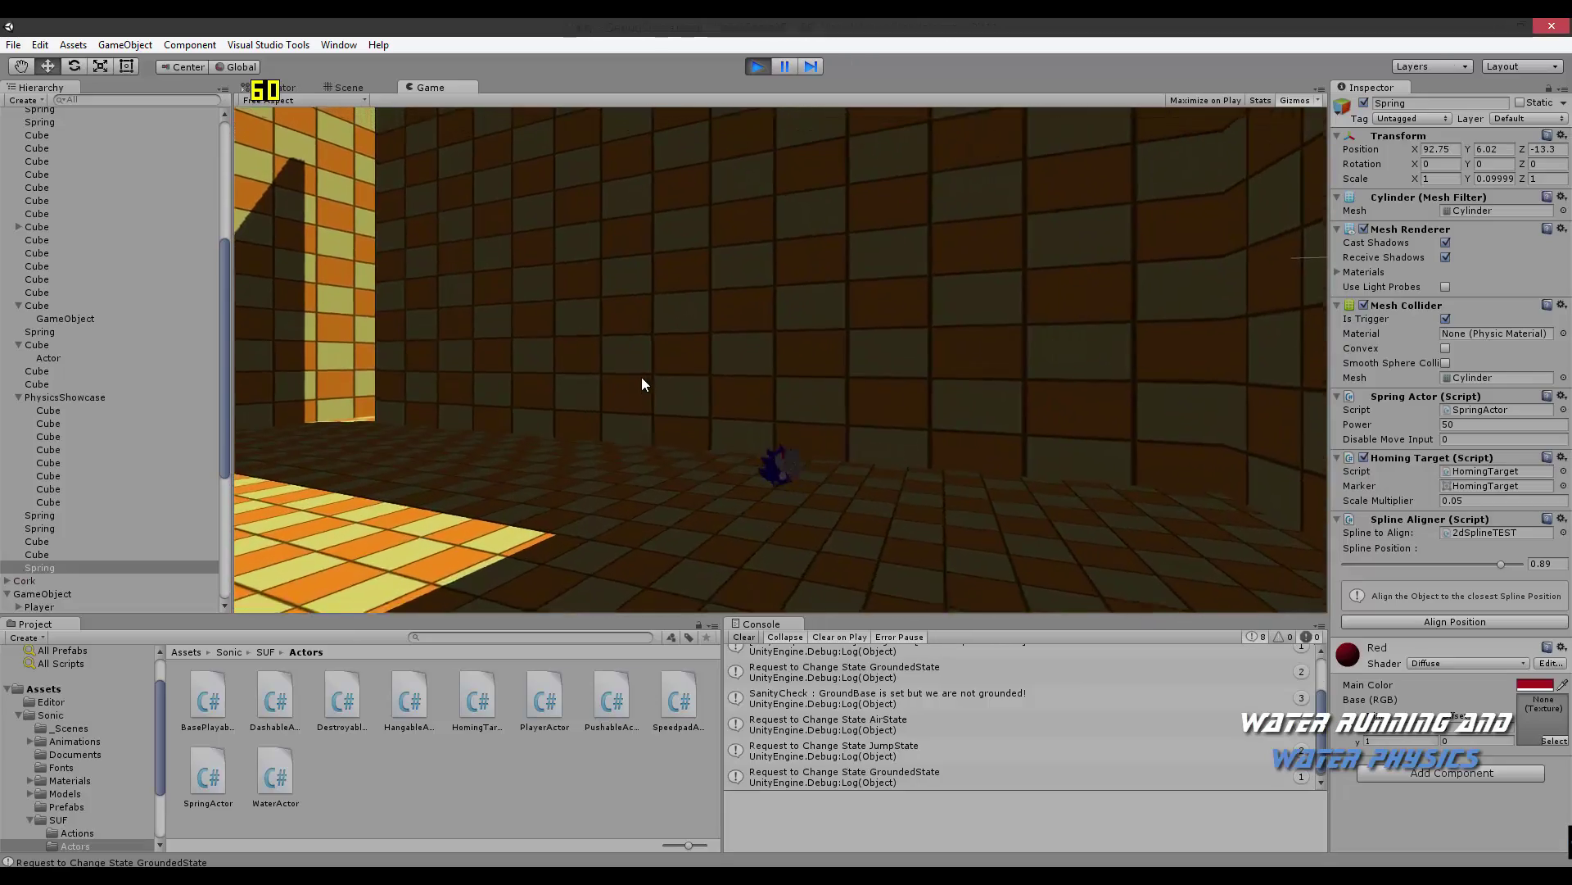
# - Find the blue water volume's Actor in the Scene view, then return to the Game view
pyautogui.click(347, 88)
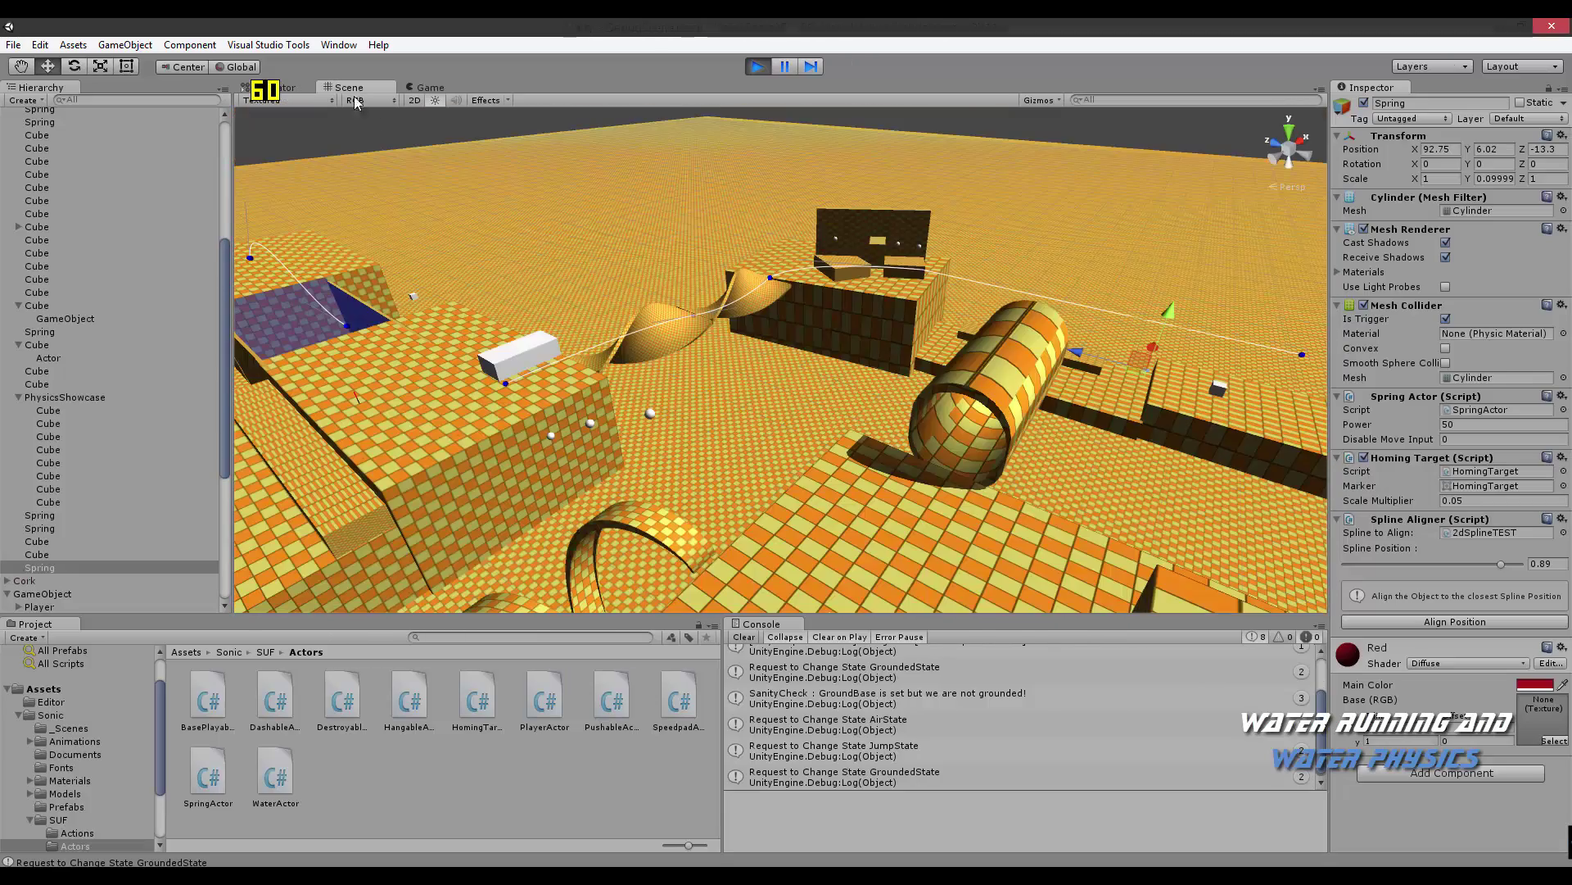
pyautogui.moveTo(527, 383); pyautogui.dragTo(765, 347, button='right')
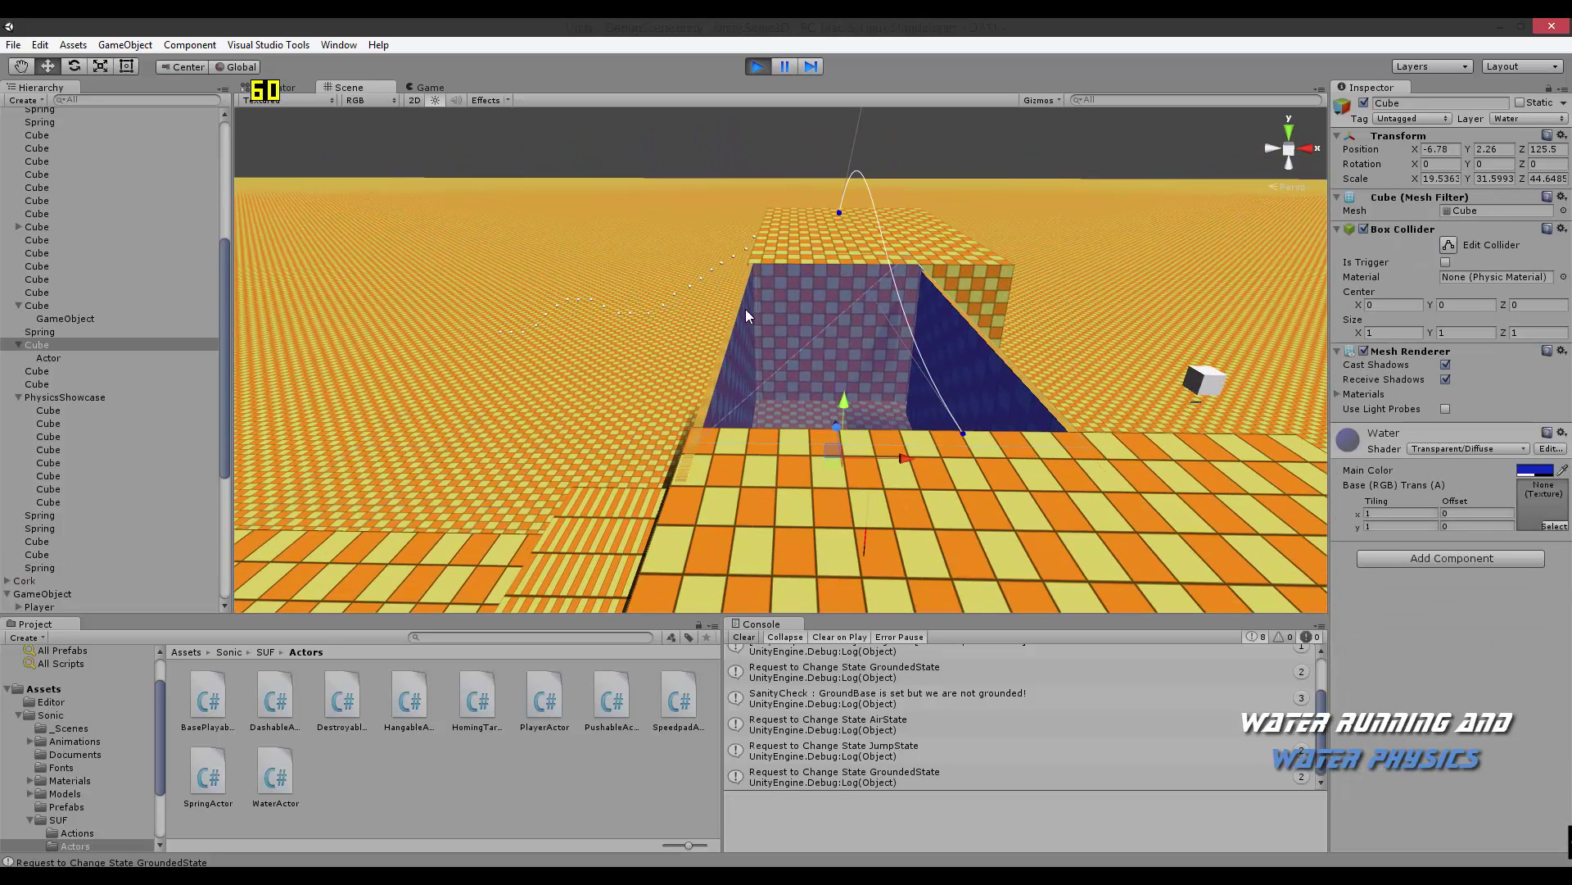
pyautogui.click(418, 87)
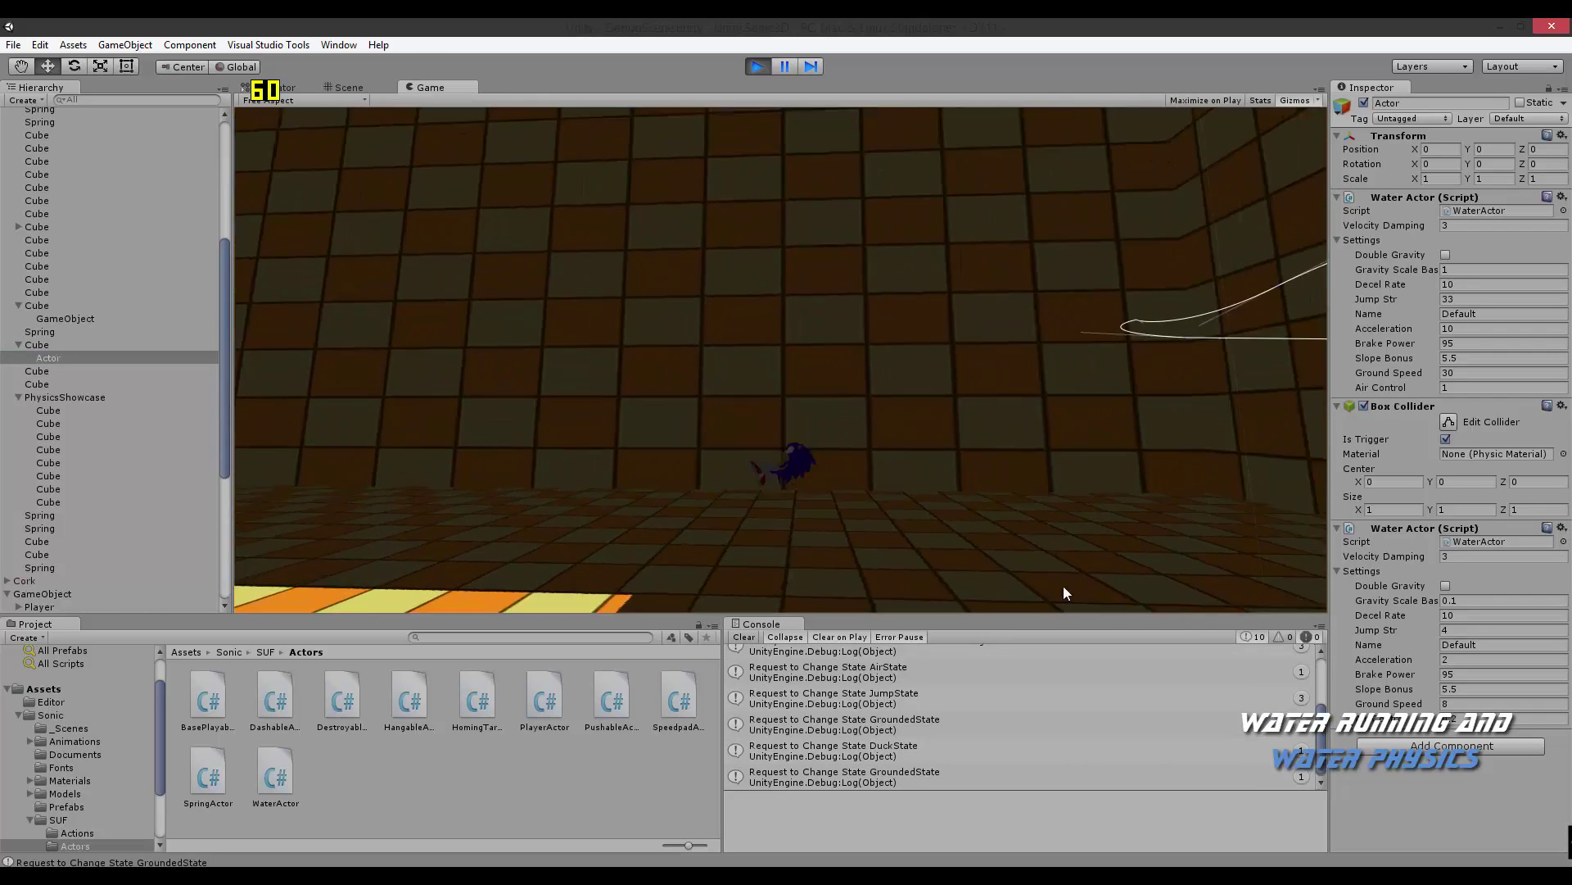
# - Raise the second Water Actor's Jump Str to 5.8 and Gravity Scale Bas to 0.09
pyautogui.moveTo(1384, 629); pyautogui.dragTo(1398, 627)
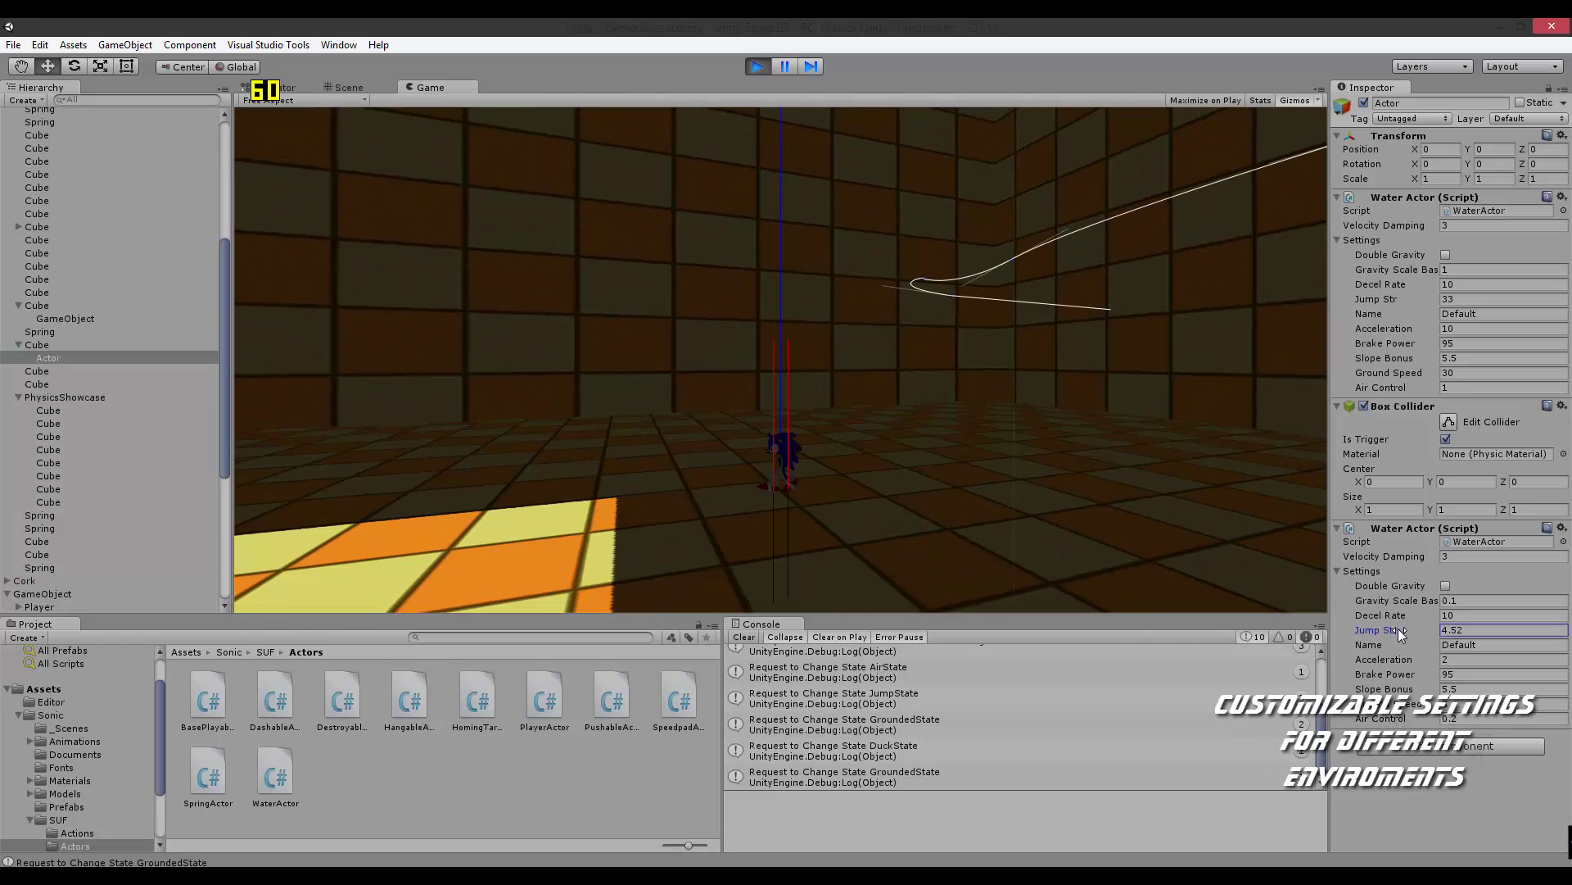
pyautogui.click(1001, 459)
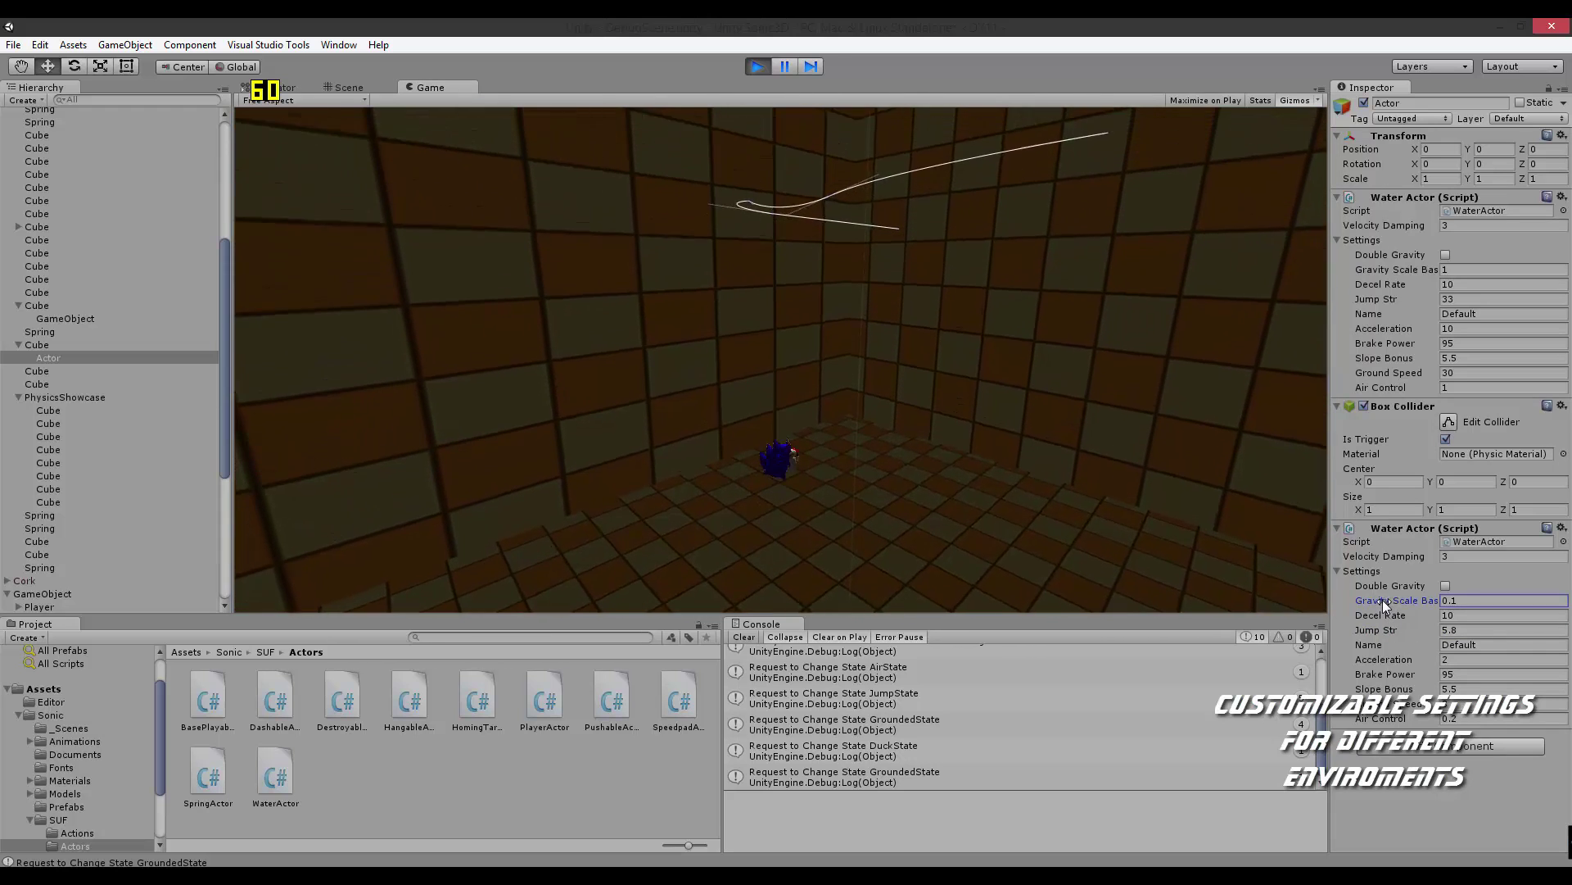
pyautogui.moveTo(1382, 600); pyautogui.dragTo(1466, 597)
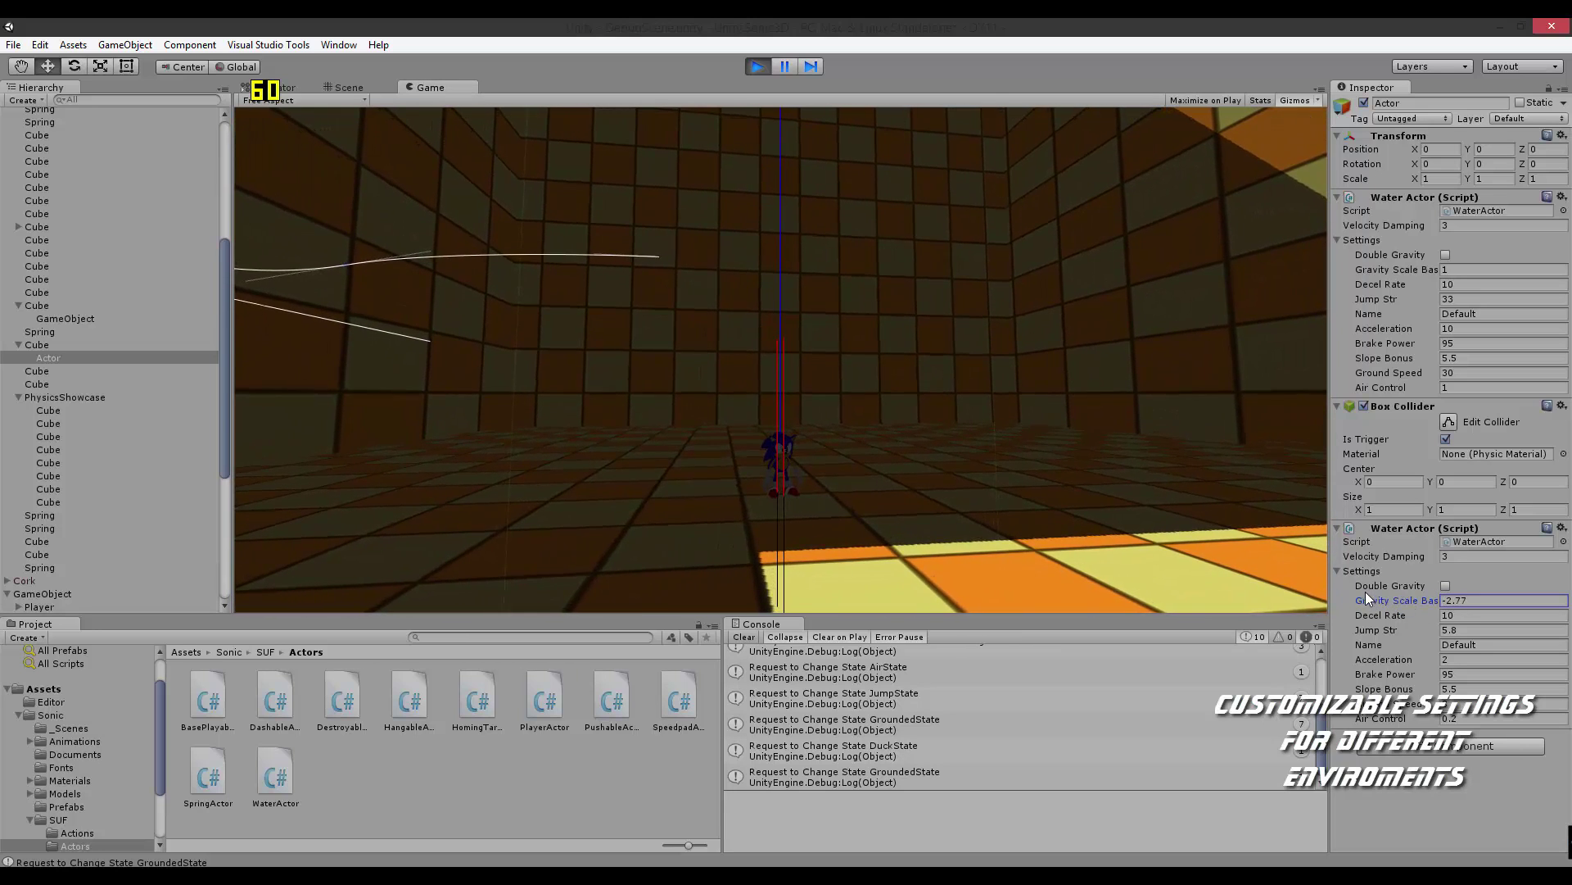
pyautogui.moveTo(1371, 593); pyautogui.dragTo(1394, 593)
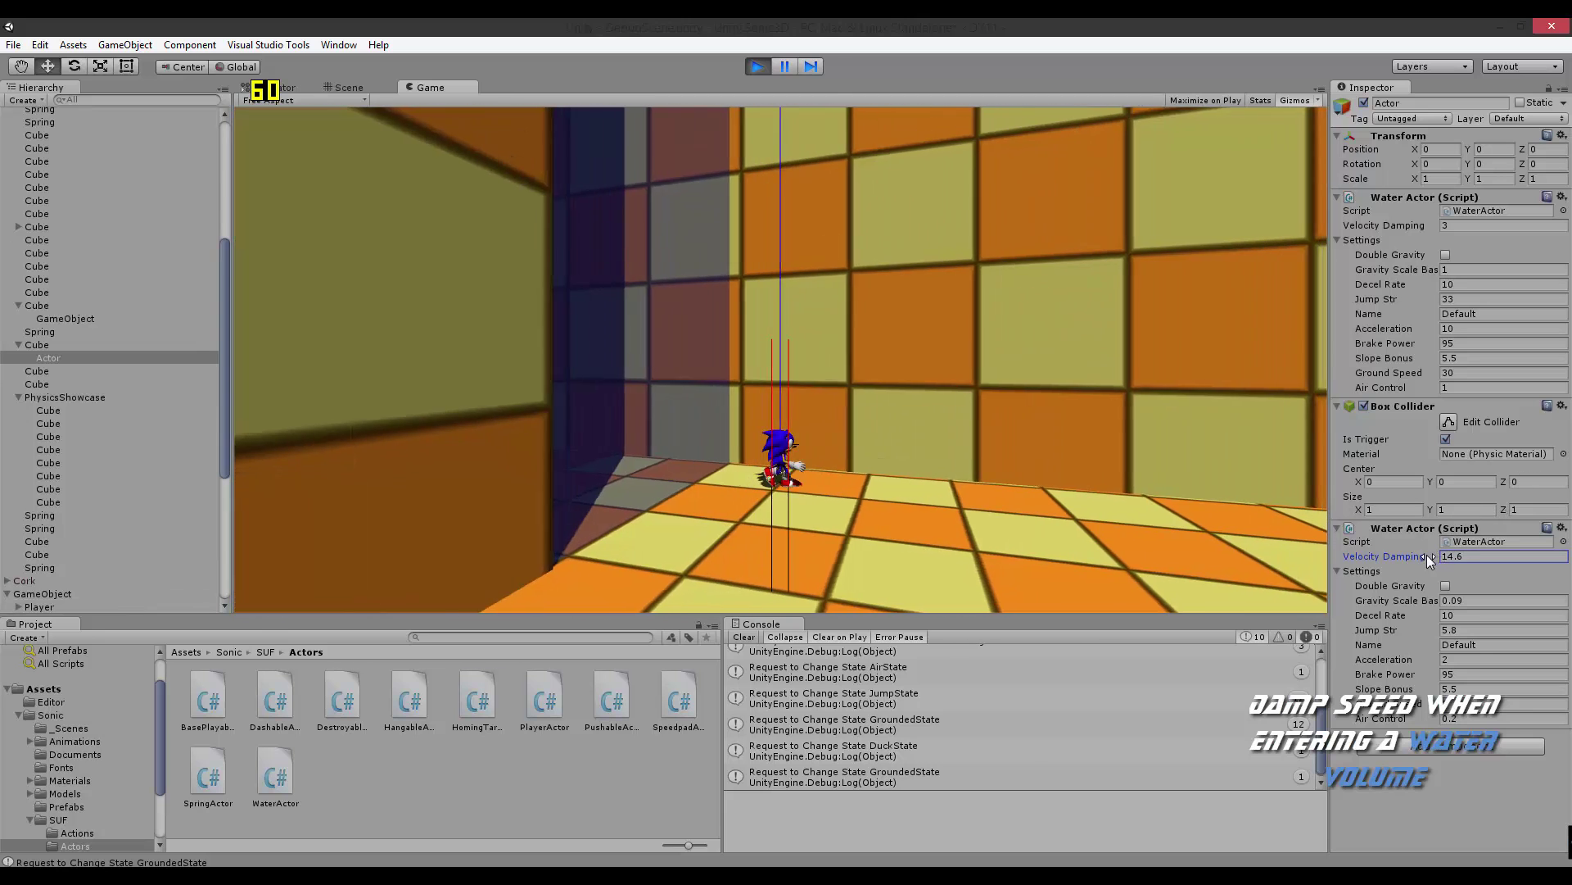
# - Lower the second Water Actor's Velocity Damping from 14.6 to 1.16 during play
pyautogui.moveTo(1427, 555); pyautogui.dragTo(1358, 555)
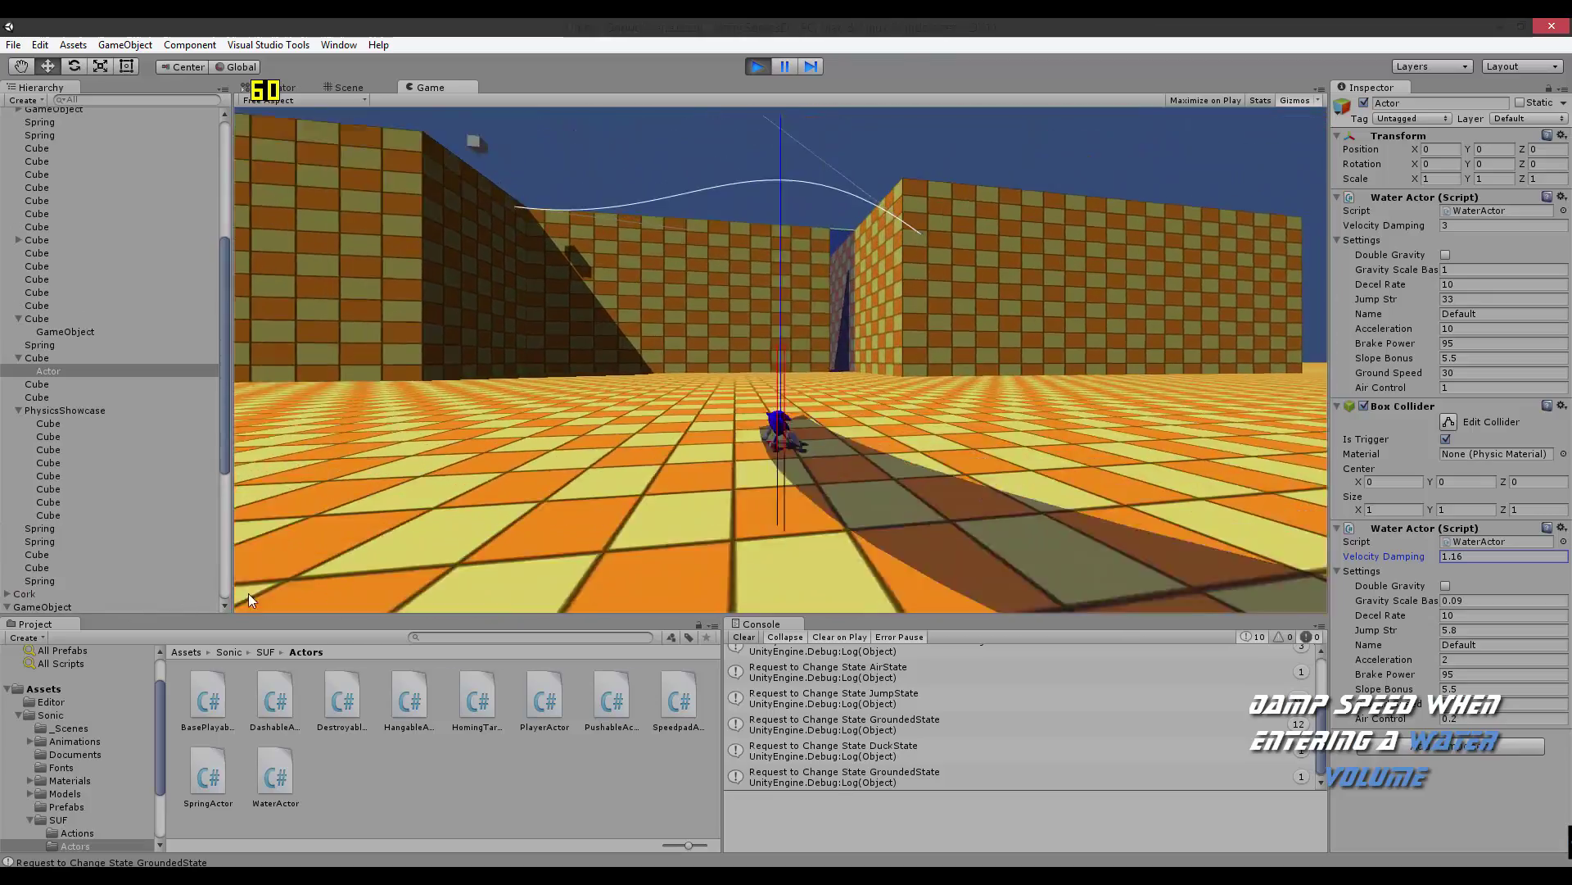
pyautogui.scroll(1, 122, 508)
pyautogui.scroll(-1, 9, 476)
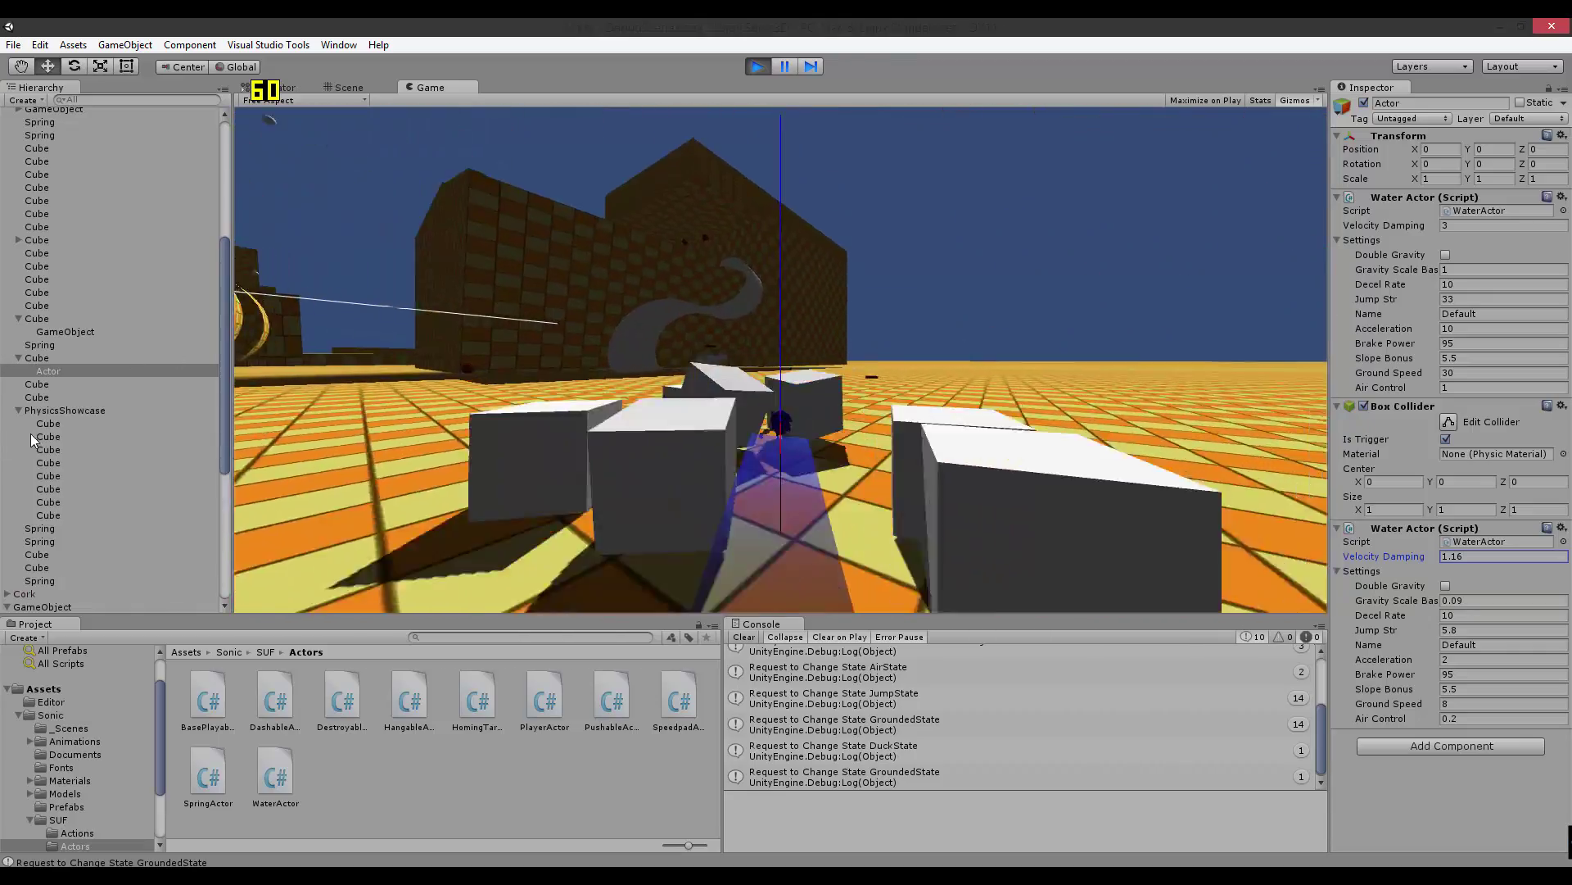
pyautogui.scroll(-1, 29, 537)
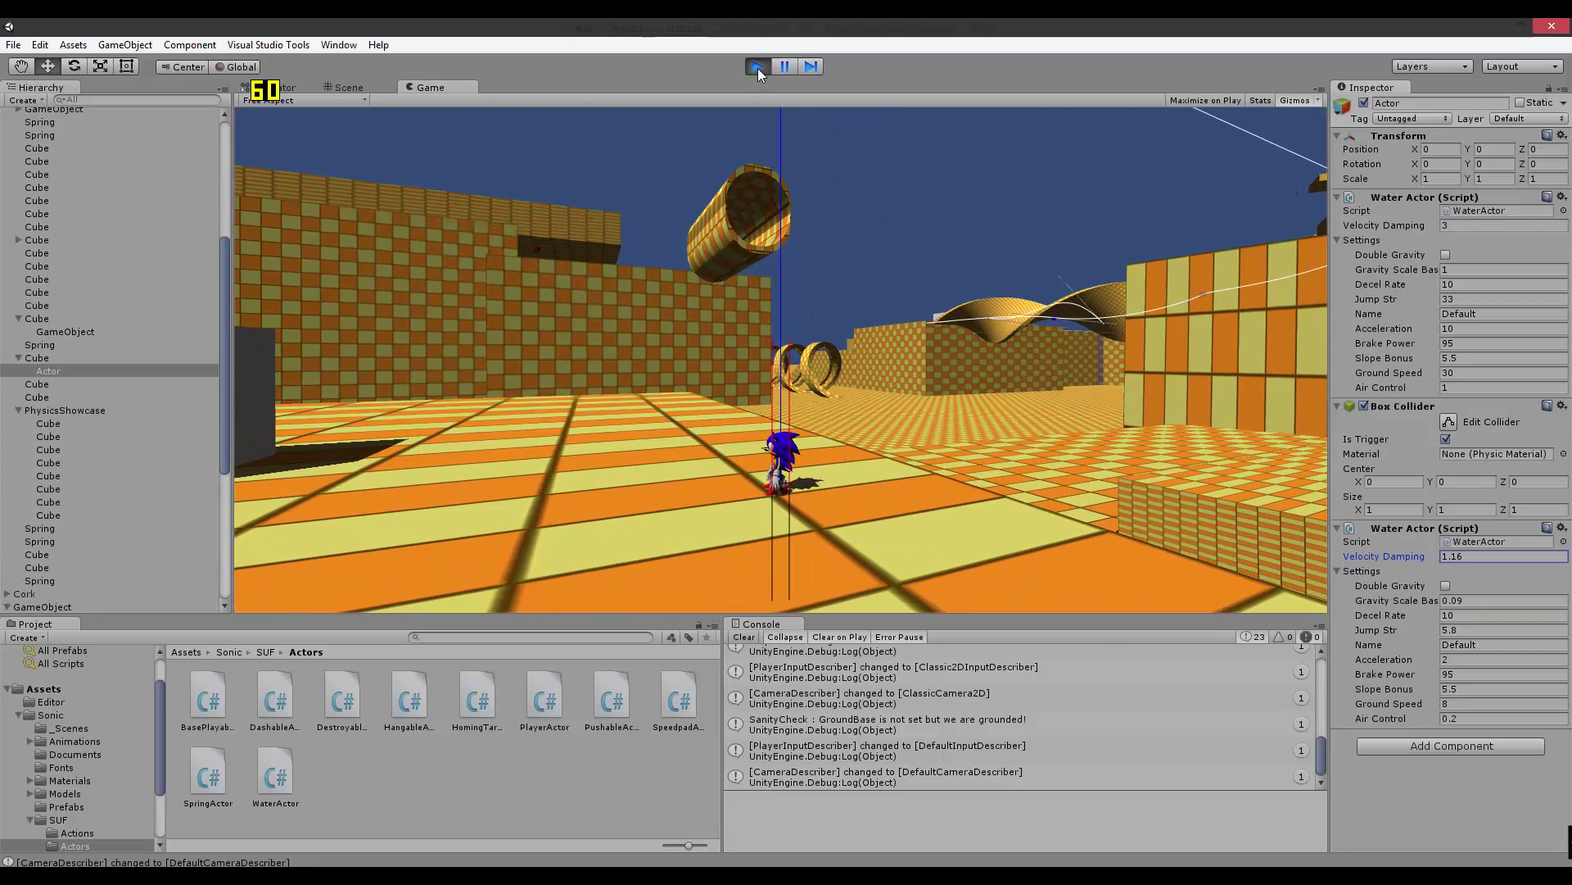
# - Stop Play mode and select the 2dSplineTEST spline beside the water pit
pyautogui.click(758, 68)
pyautogui.moveTo(892, 535); pyautogui.dragTo(828, 459, button='right')
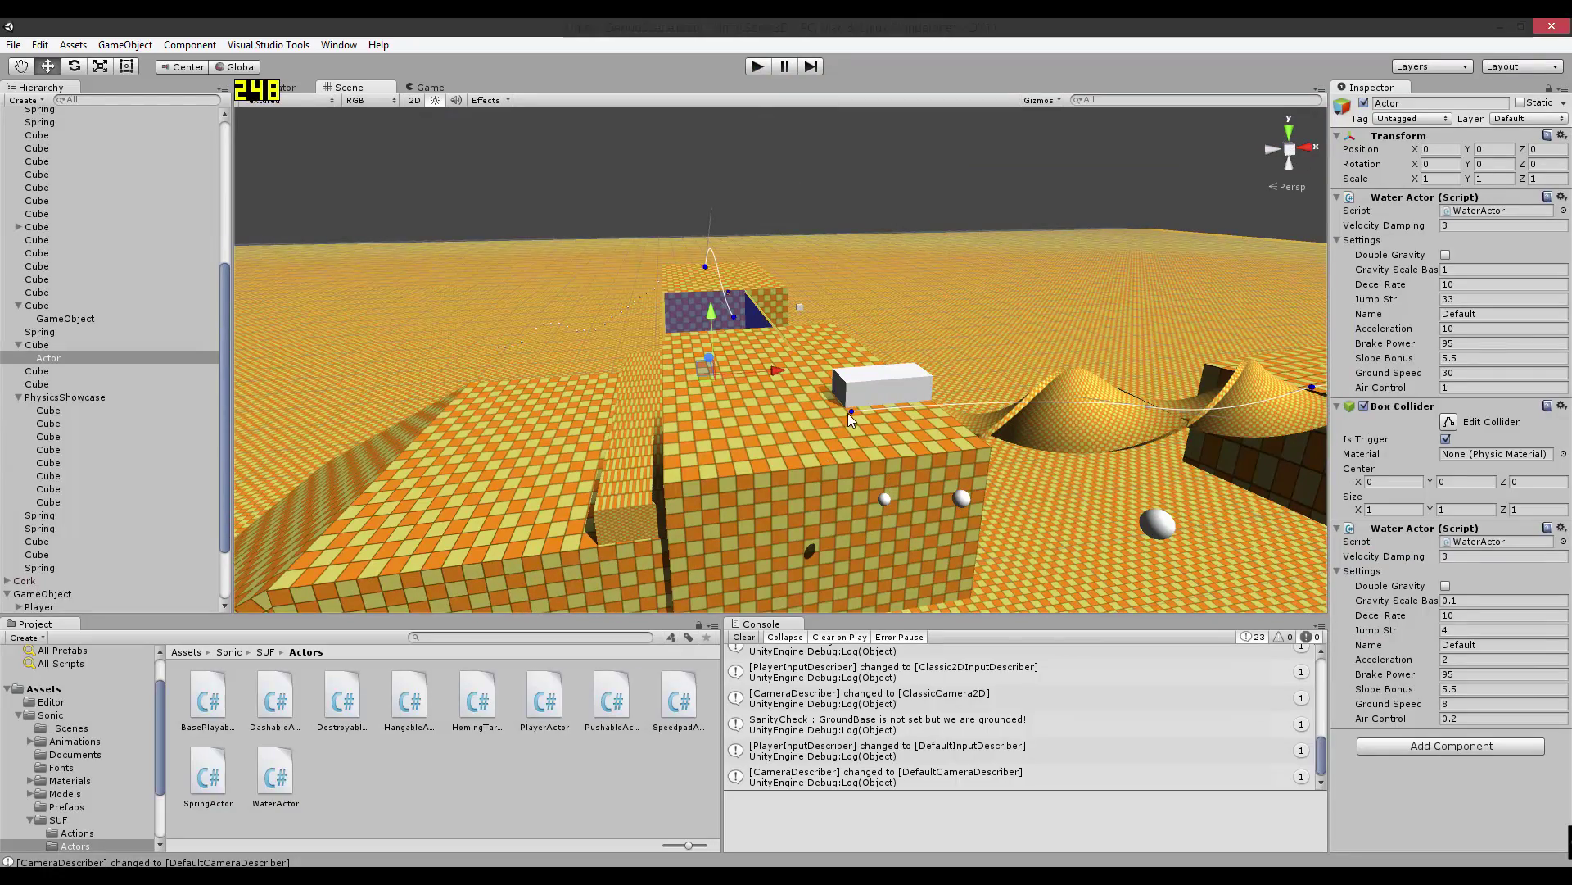
pyautogui.click(853, 416)
pyautogui.moveTo(852, 416)
pyautogui.mouseDown(button='right')
pyautogui.moveTo(1330, 526)
pyautogui.moveTo(1458, 513)
pyautogui.mouseUp(button='right')
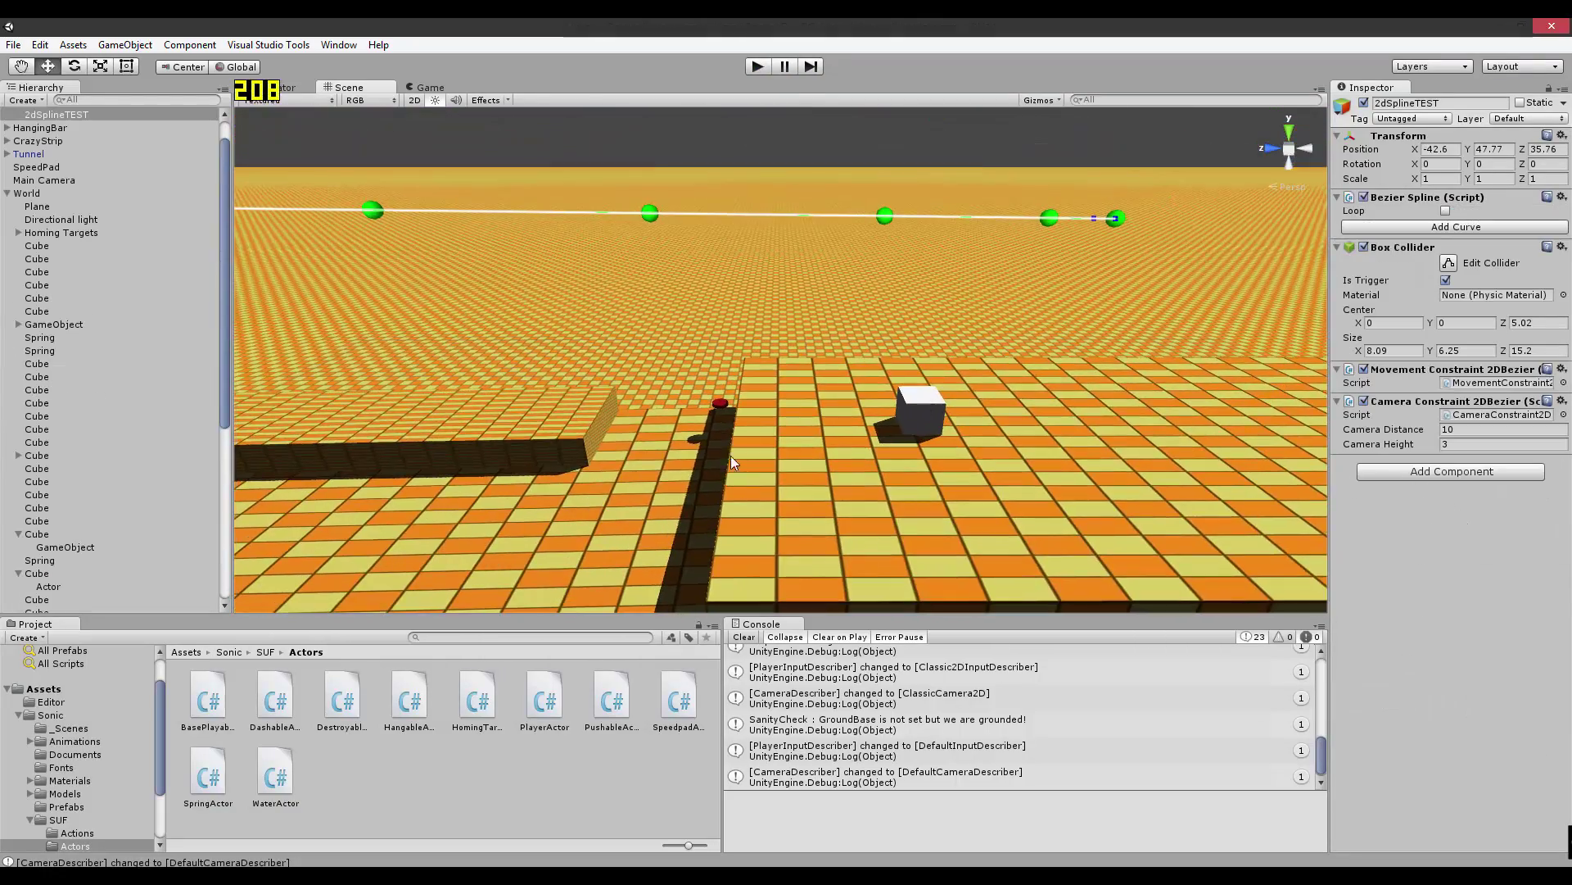
# - Move the red spring to Spline Position 0.792, lowering it to Y 3.79
pyautogui.click(718, 402)
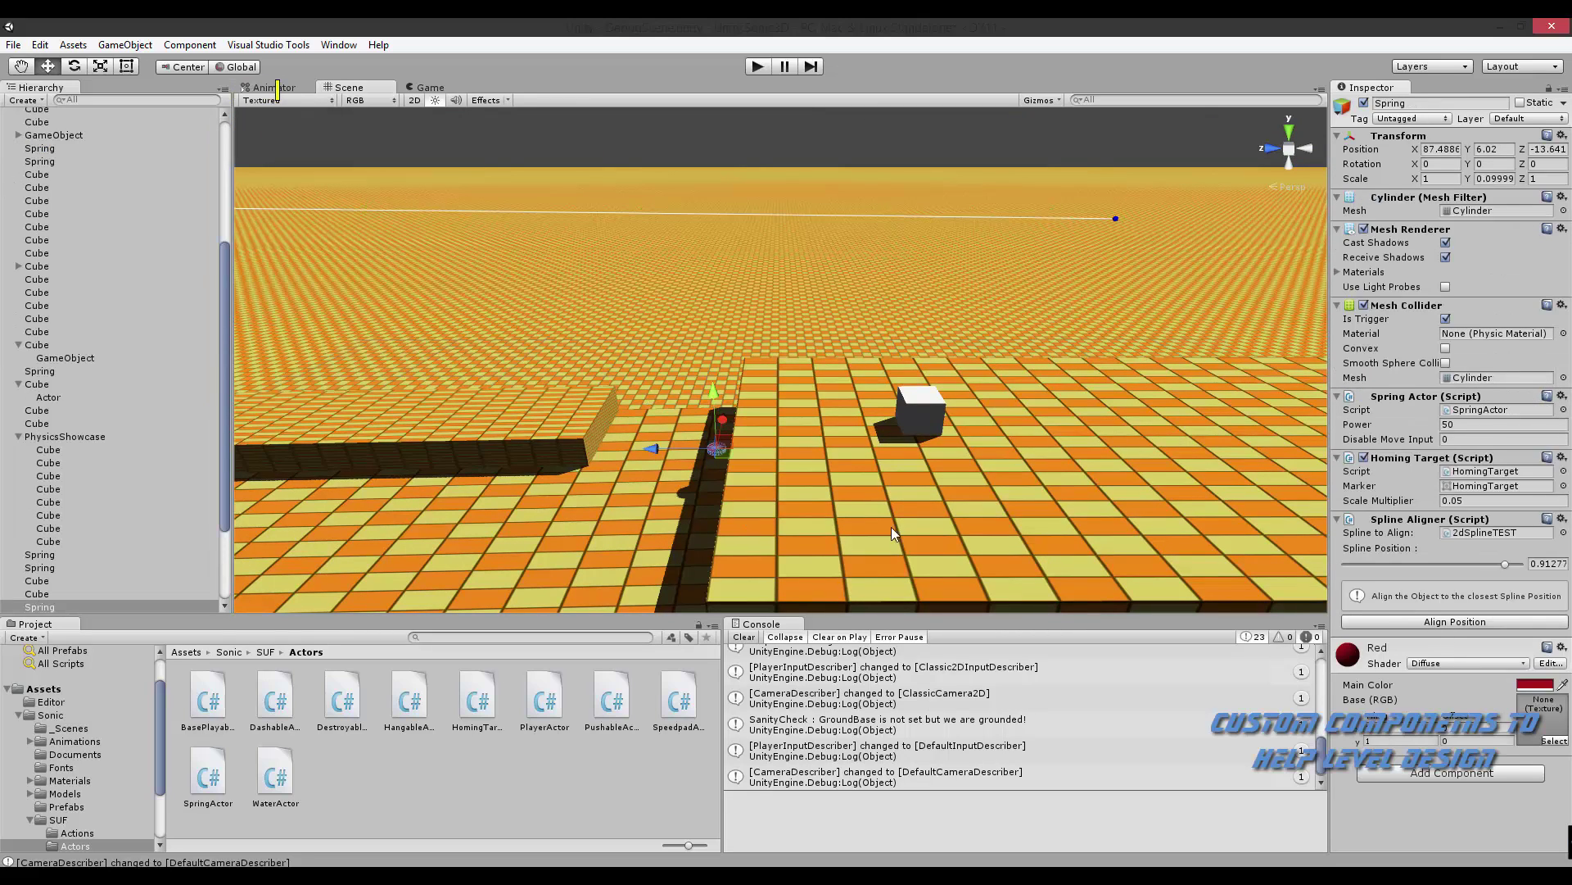
pyautogui.click(1506, 564)
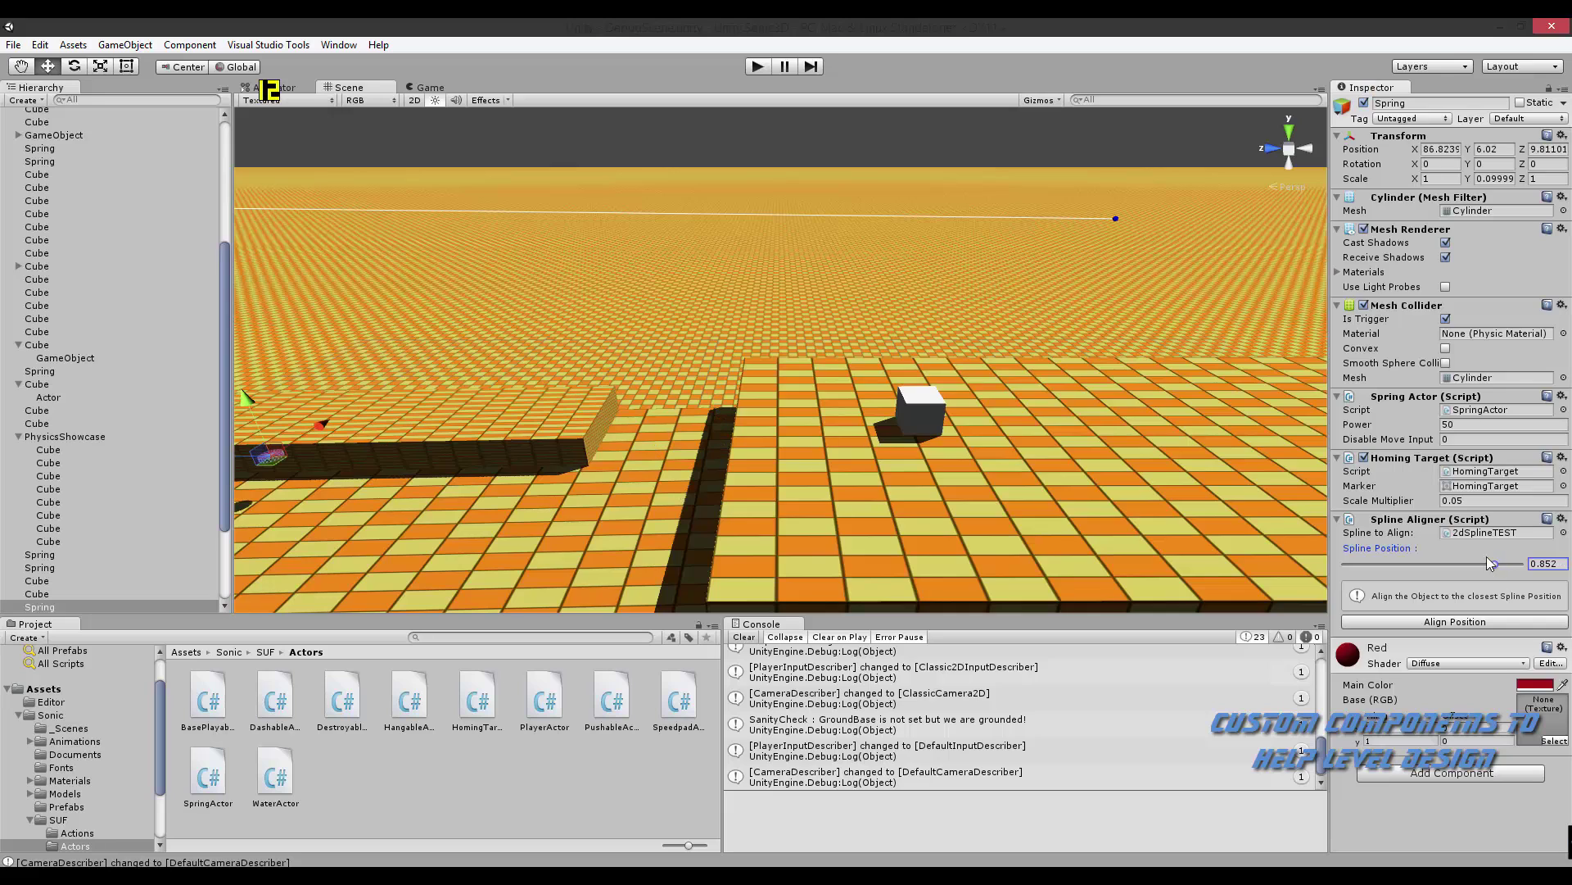
pyautogui.press('f')
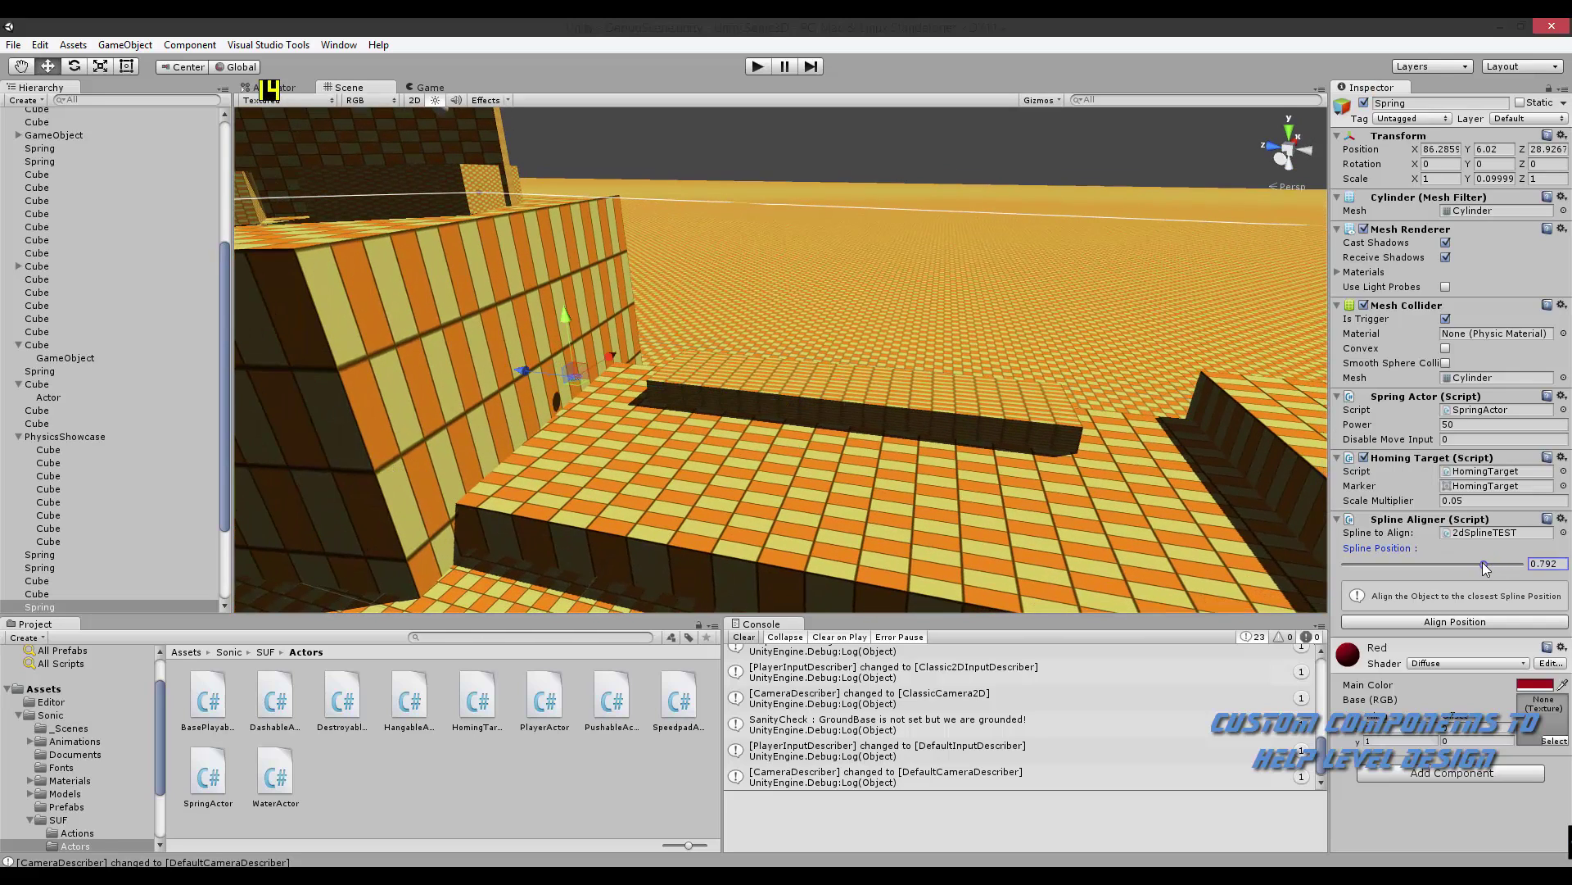
pyautogui.moveTo(571, 337); pyautogui.dragTo(573, 343)
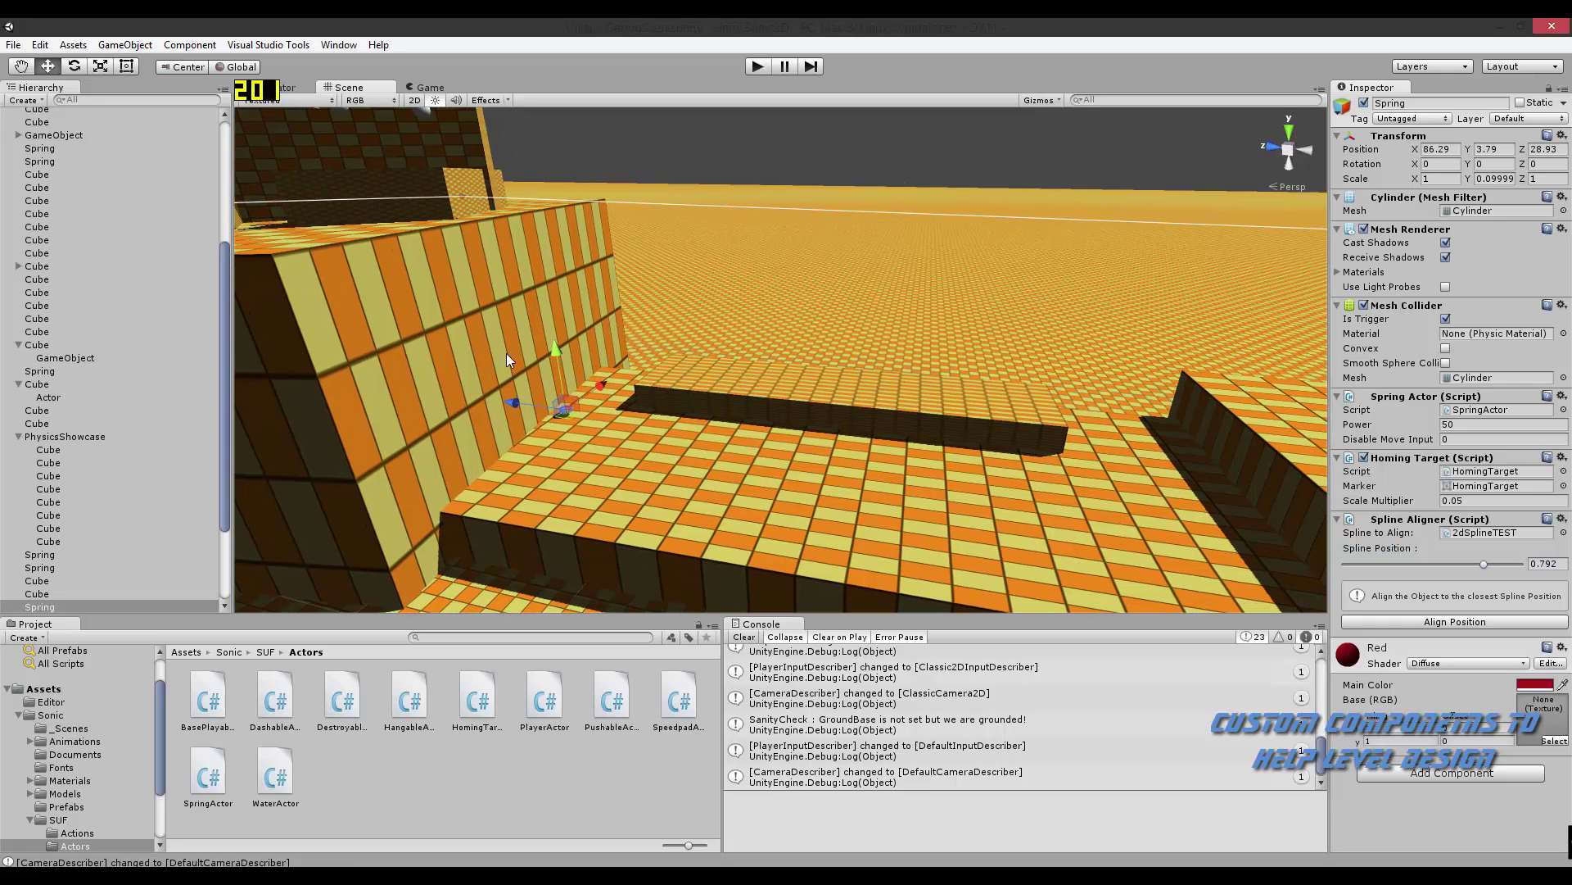
pyautogui.moveTo(506, 352); pyautogui.dragTo(504, 262, button='right')
# - Duplicate a wall Sphere and snap the copy onto the spline at Spline Position 0.83891
pyautogui.click(604, 375)
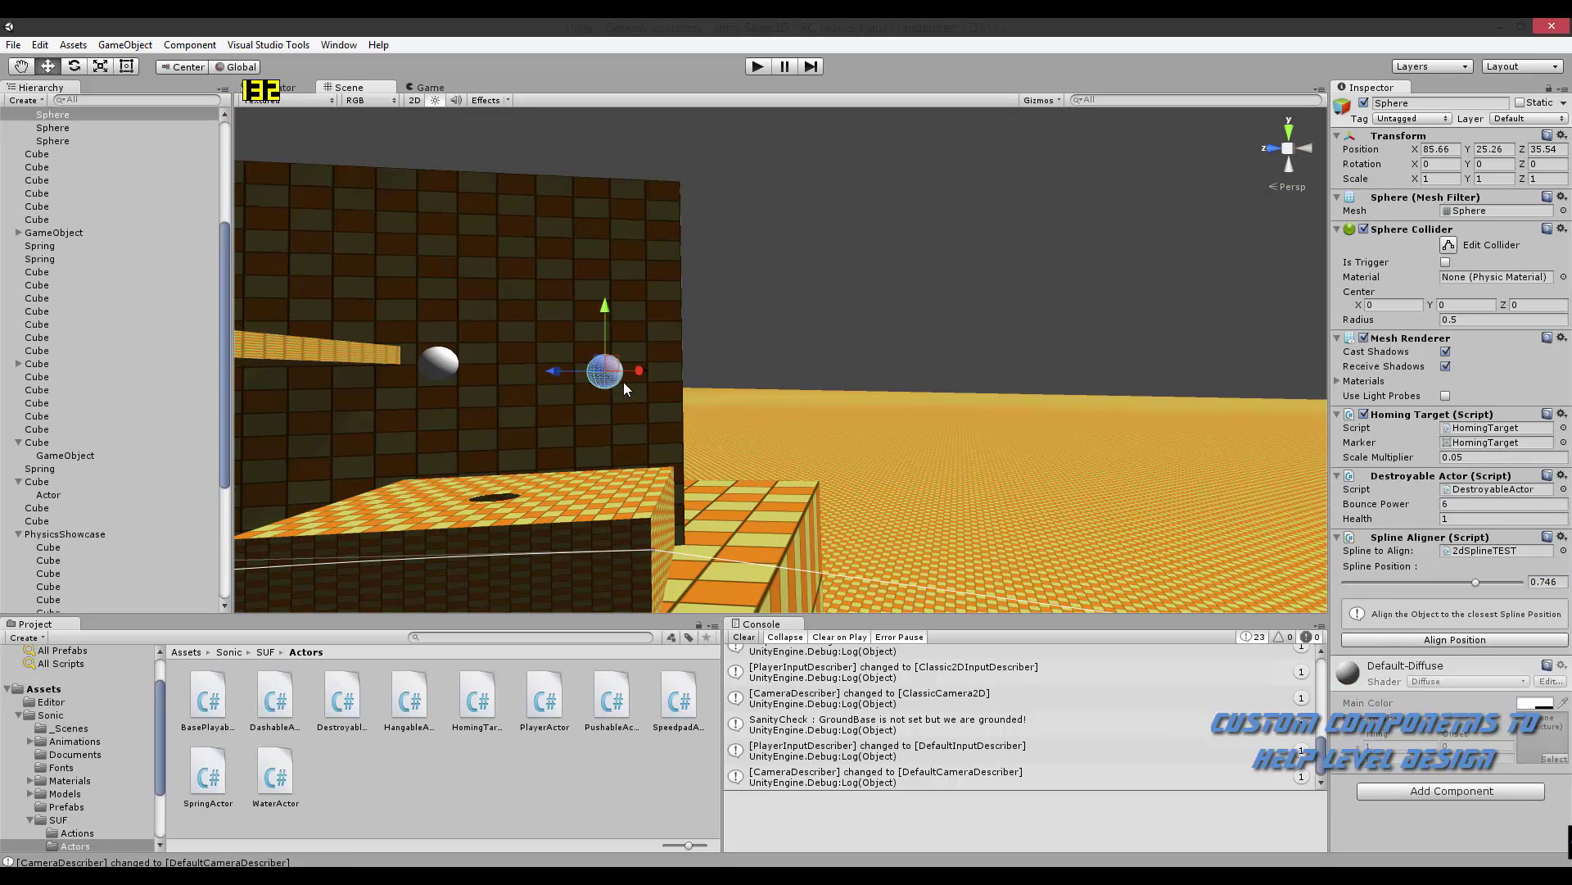
pyautogui.hotkey('ctrl', 'd')
pyautogui.moveTo(579, 373); pyautogui.dragTo(798, 399)
pyautogui.moveTo(928, 374); pyautogui.dragTo(802, 301, button='right')
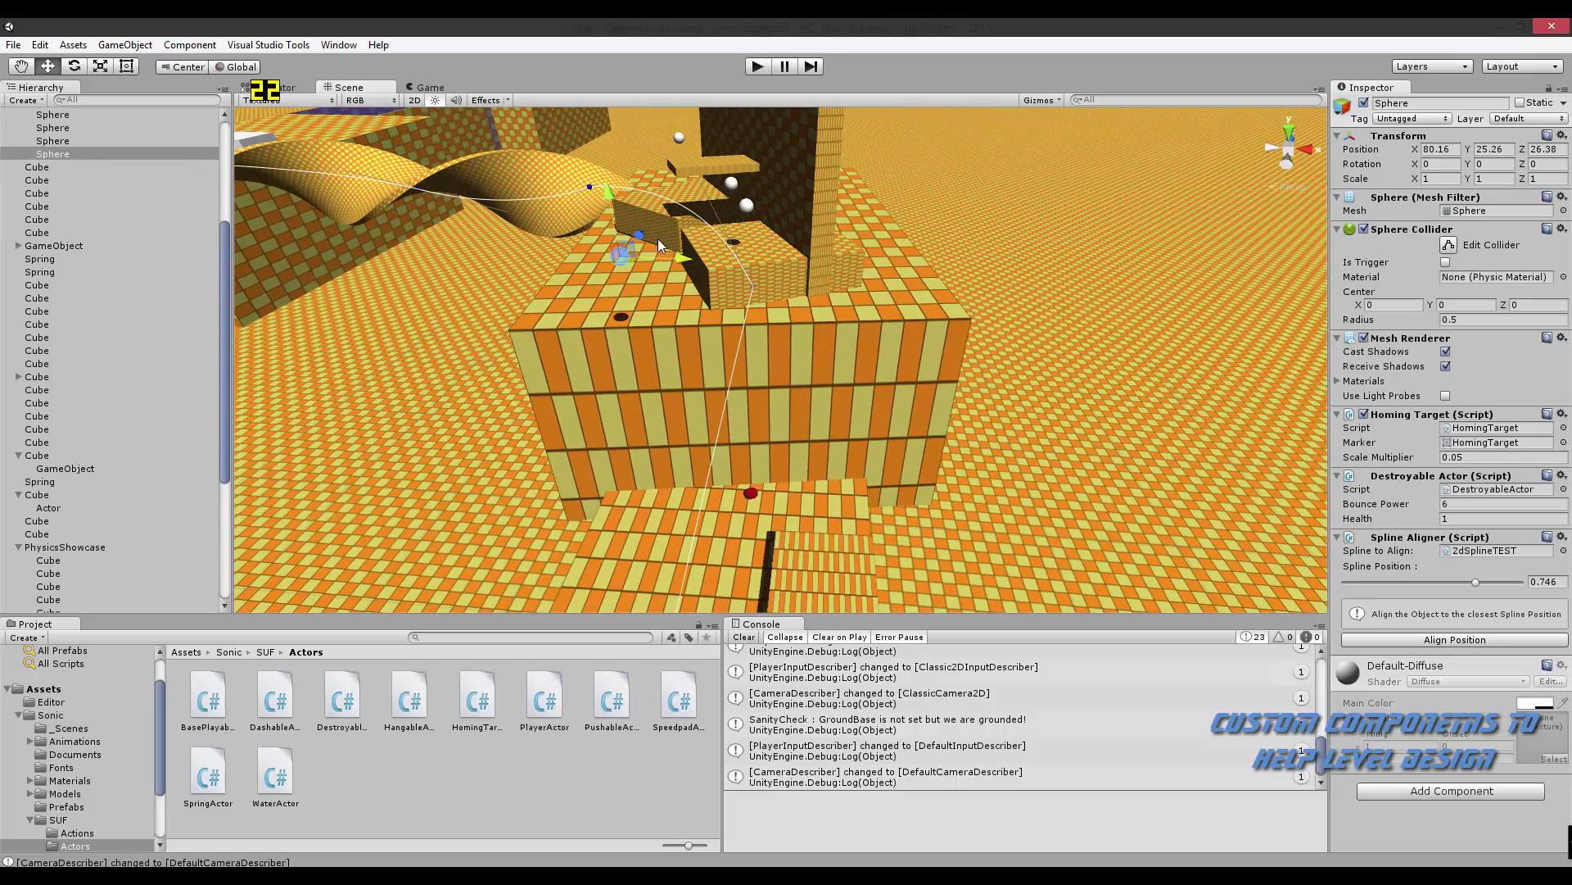
pyautogui.click(1425, 642)
# - Lower the new Sphere to Y 0.96 and shift it along Z to -10.58
pyautogui.moveTo(781, 473); pyautogui.dragTo(975, 381, button='right')
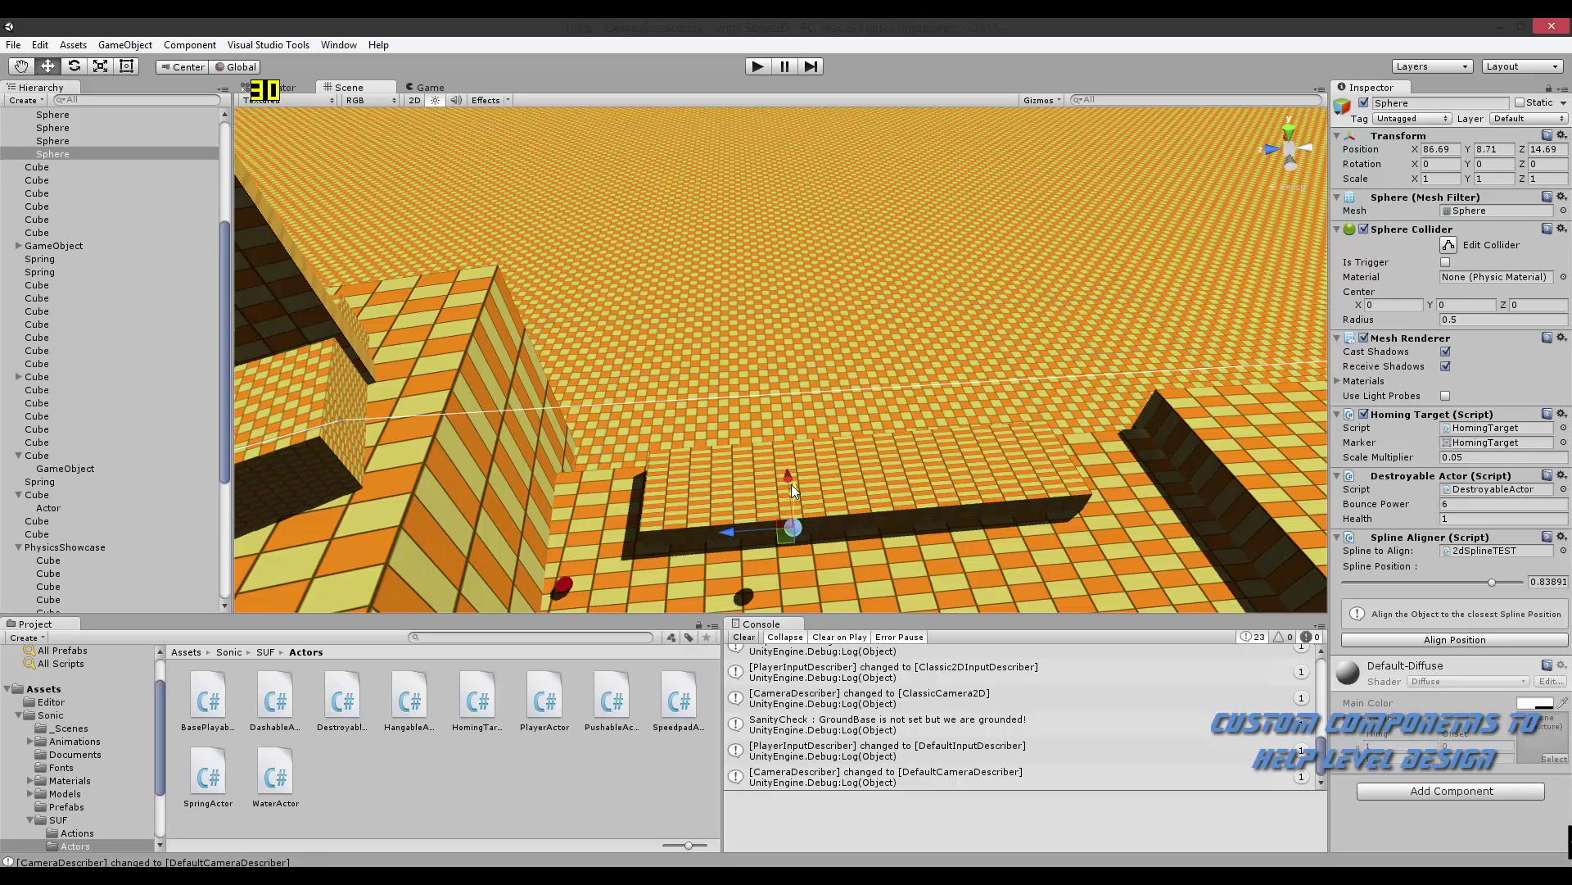
pyautogui.moveTo(791, 490); pyautogui.dragTo(801, 528)
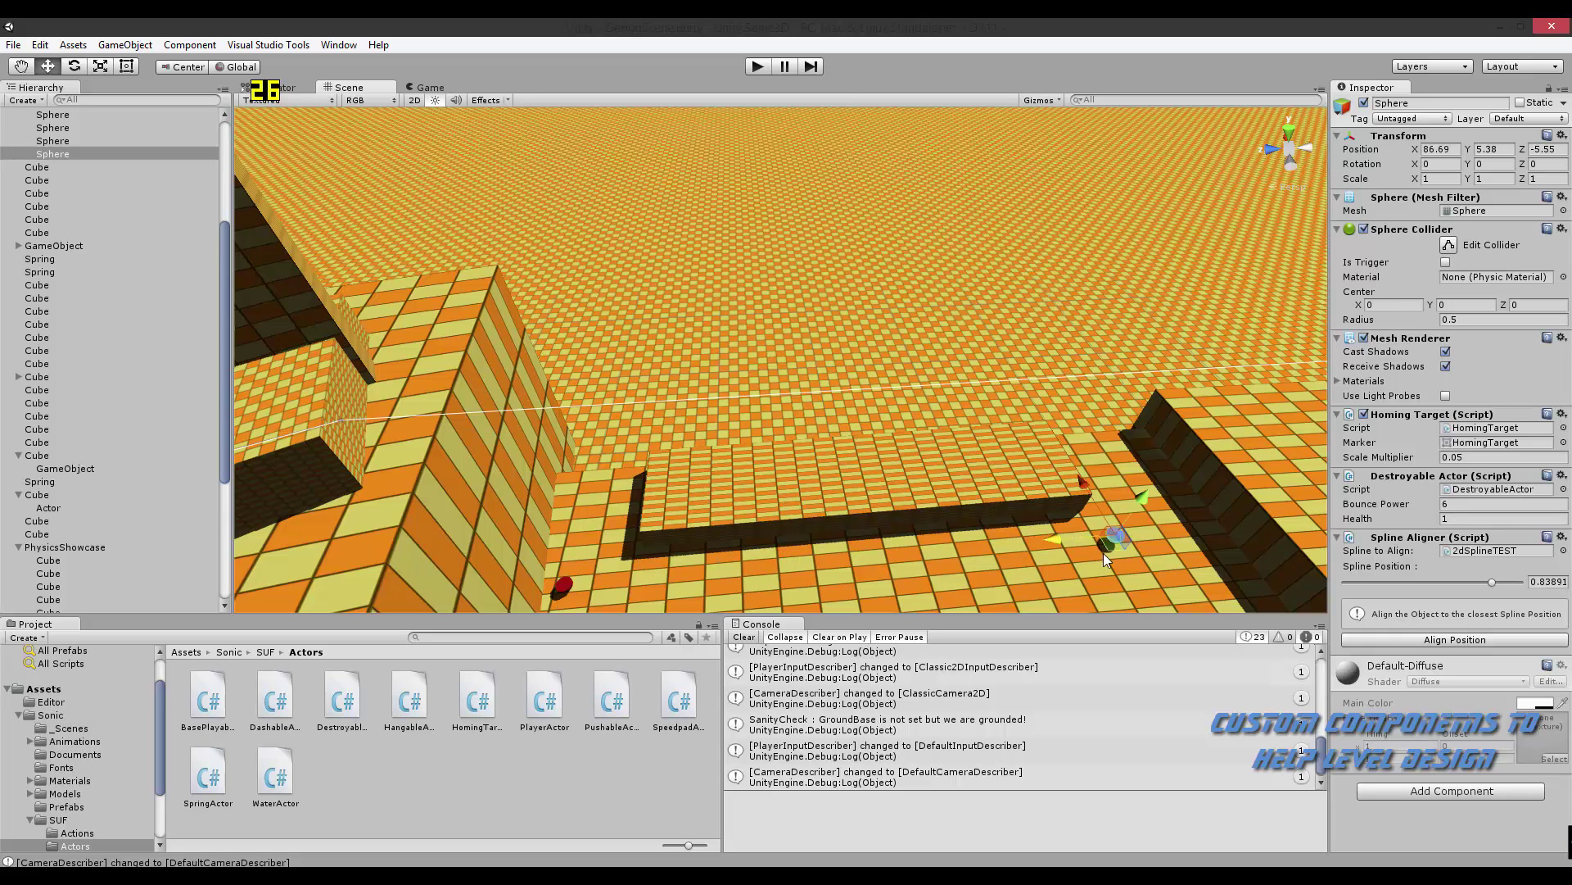
pyautogui.moveTo(1127, 554)
pyautogui.mouseDown()
pyautogui.moveTo(836, 550)
pyautogui.moveTo(848, 476)
pyautogui.mouseUp()
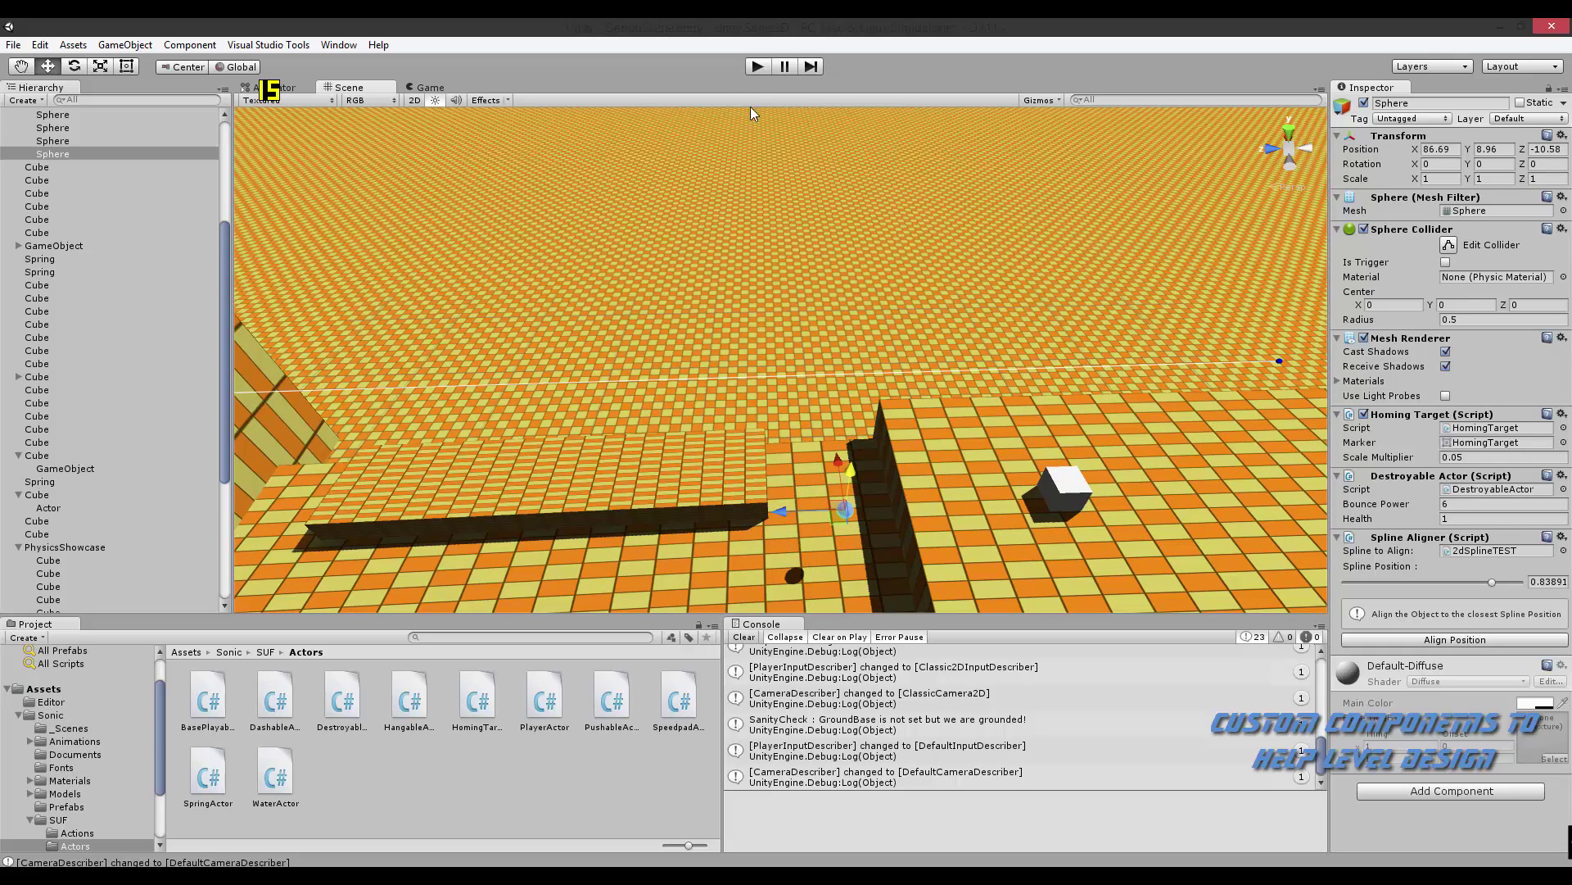
pyautogui.keyDown('alt'); pyautogui.moveTo(751, 106); pyautogui.dragTo(984, 391); pyautogui.keyUp('alt')
# - Move the red spring along Z to about -12.7 with Power 10, and test it in Play mode
pyautogui.click(793, 403)
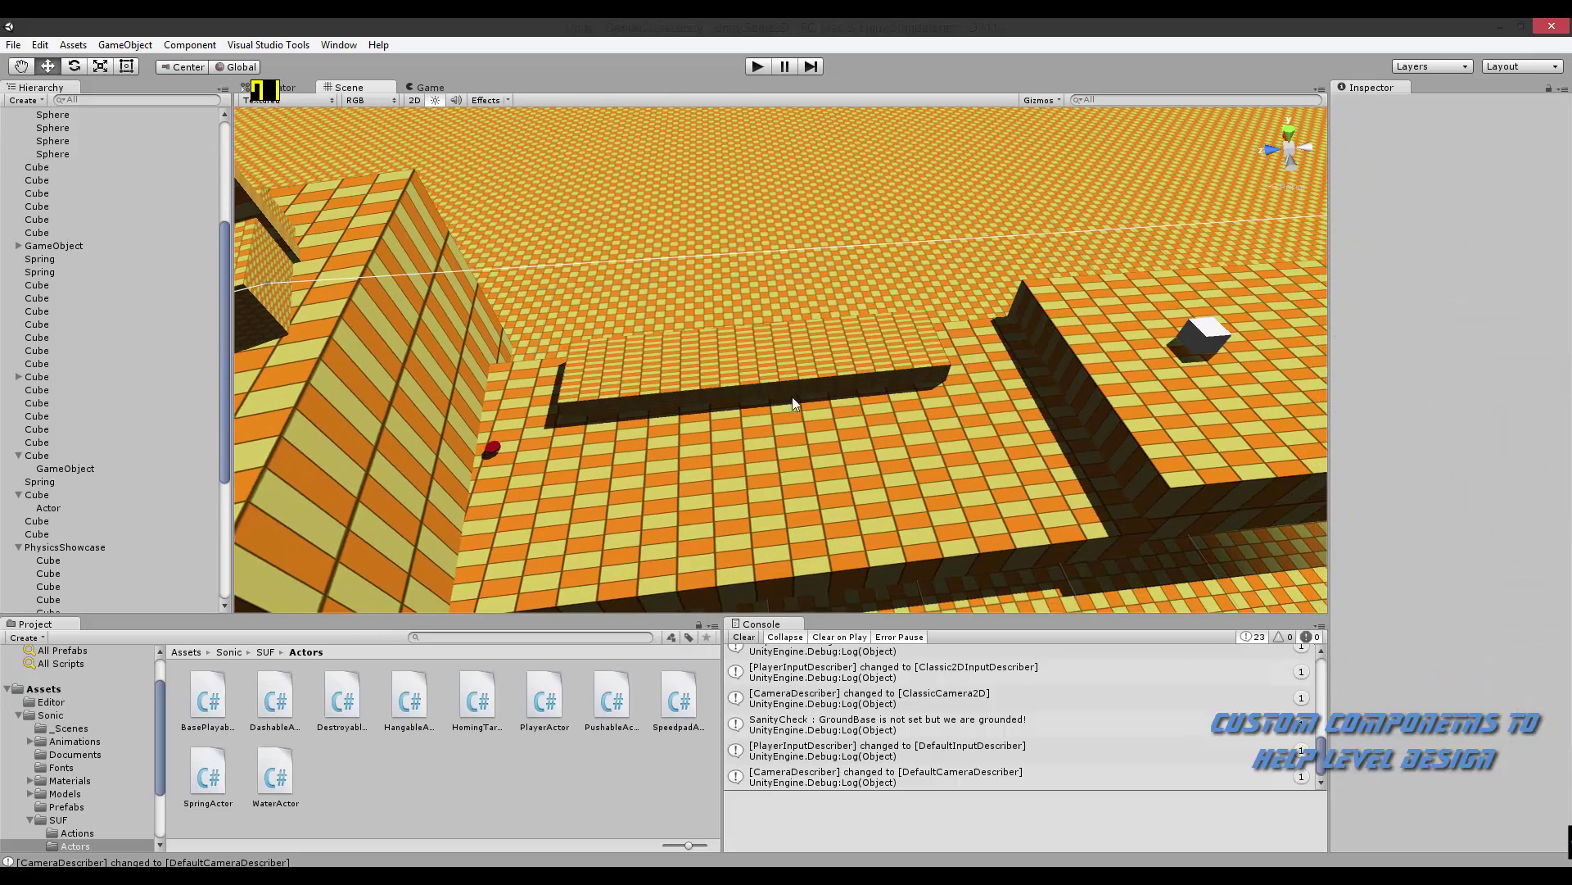
pyautogui.click(493, 449)
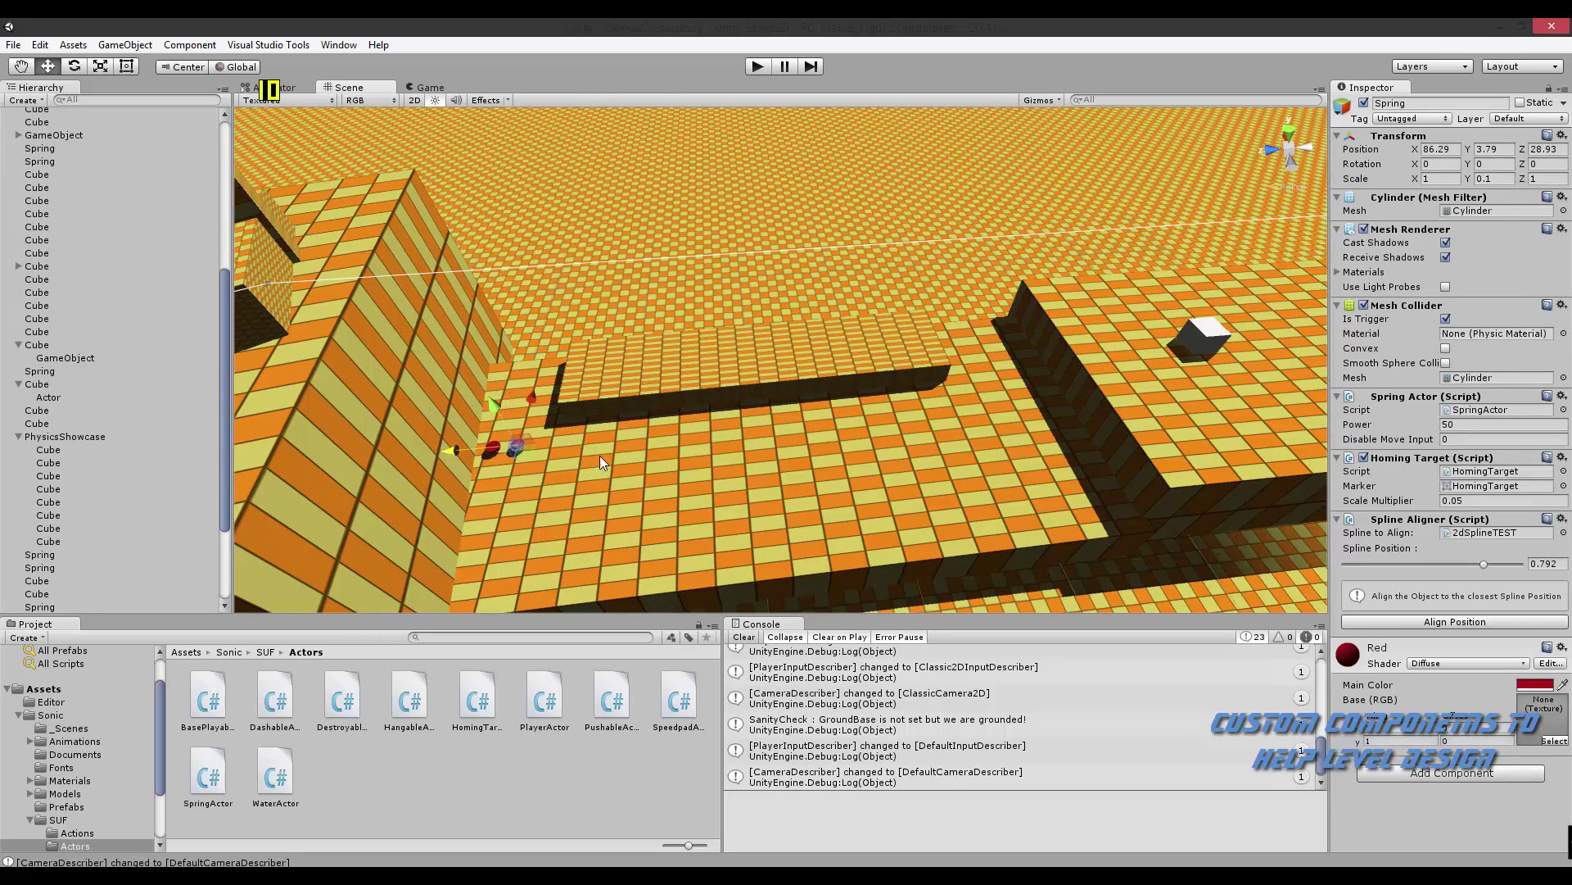
pyautogui.moveTo(1010, 446); pyautogui.dragTo(1040, 367)
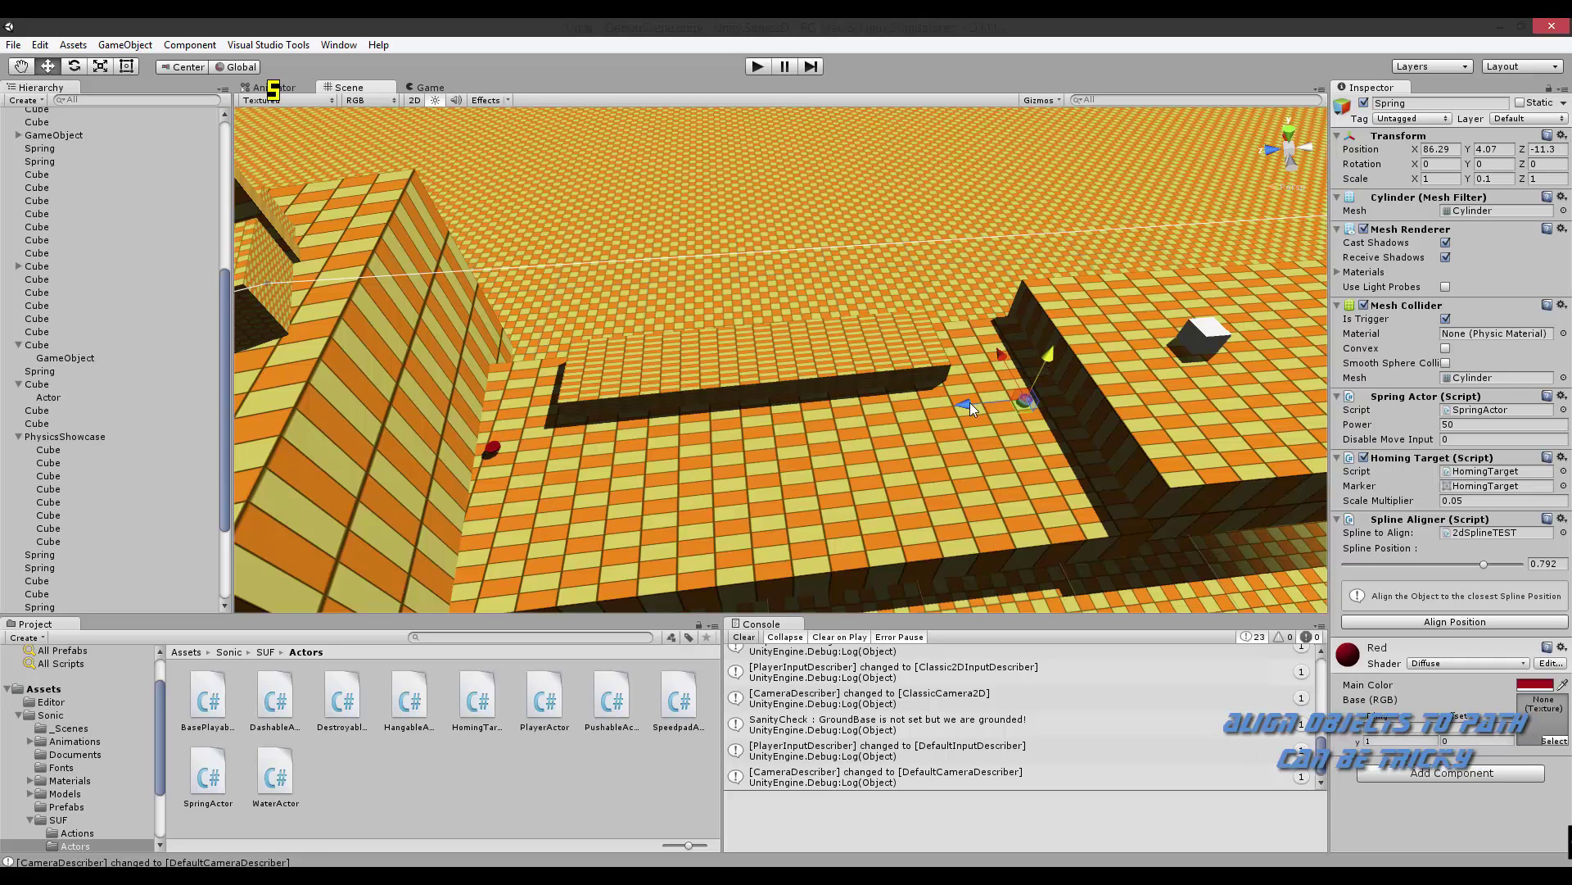
pyautogui.moveTo(970, 403); pyautogui.dragTo(980, 404)
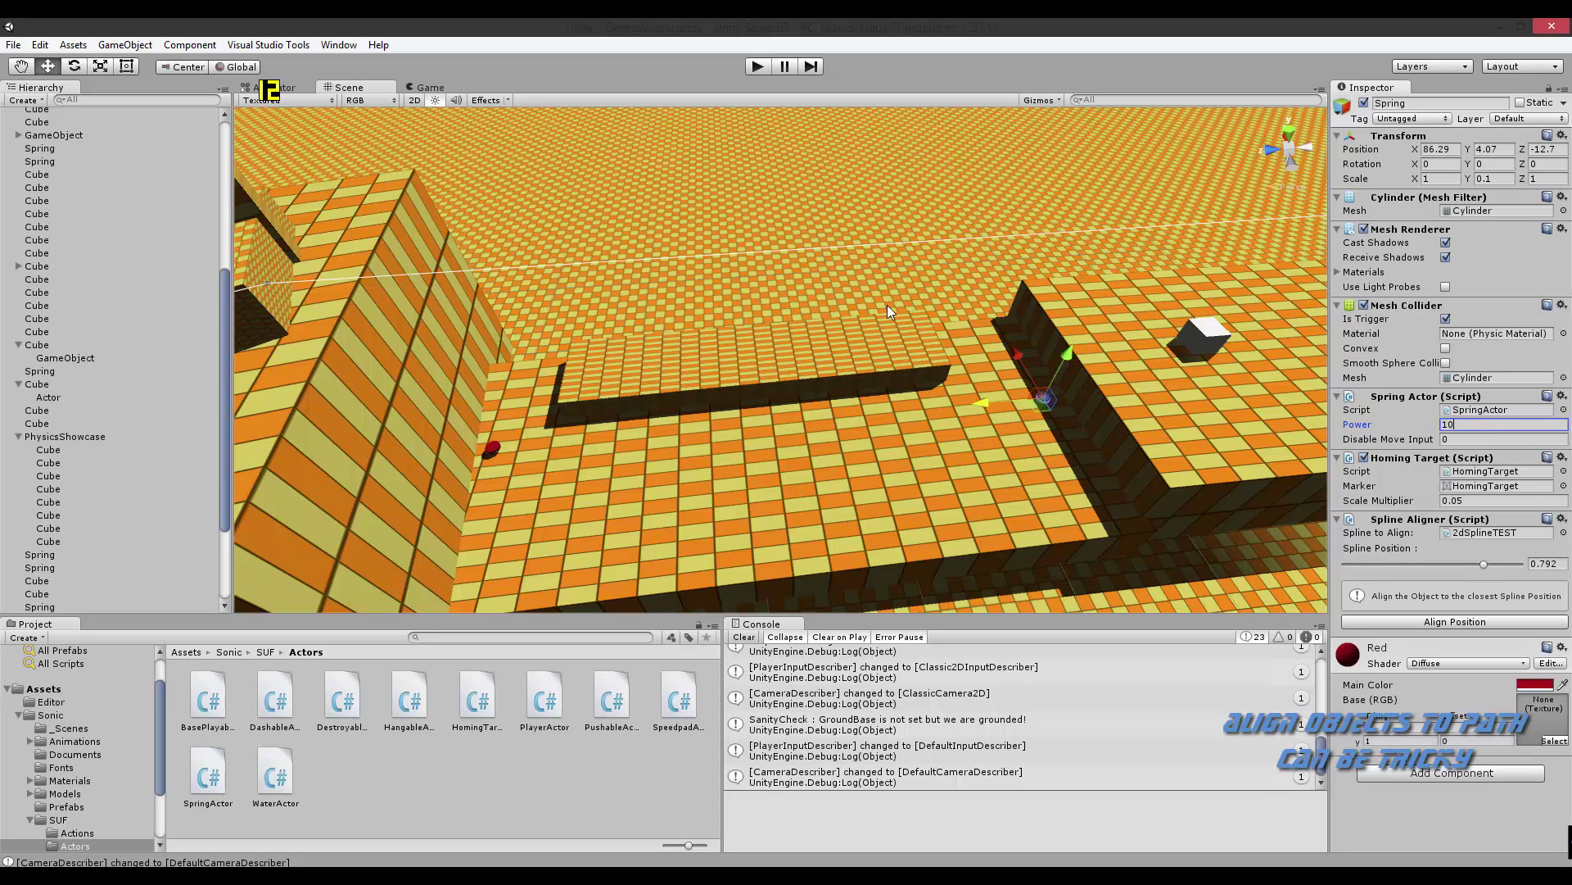
pyautogui.click(756, 66)
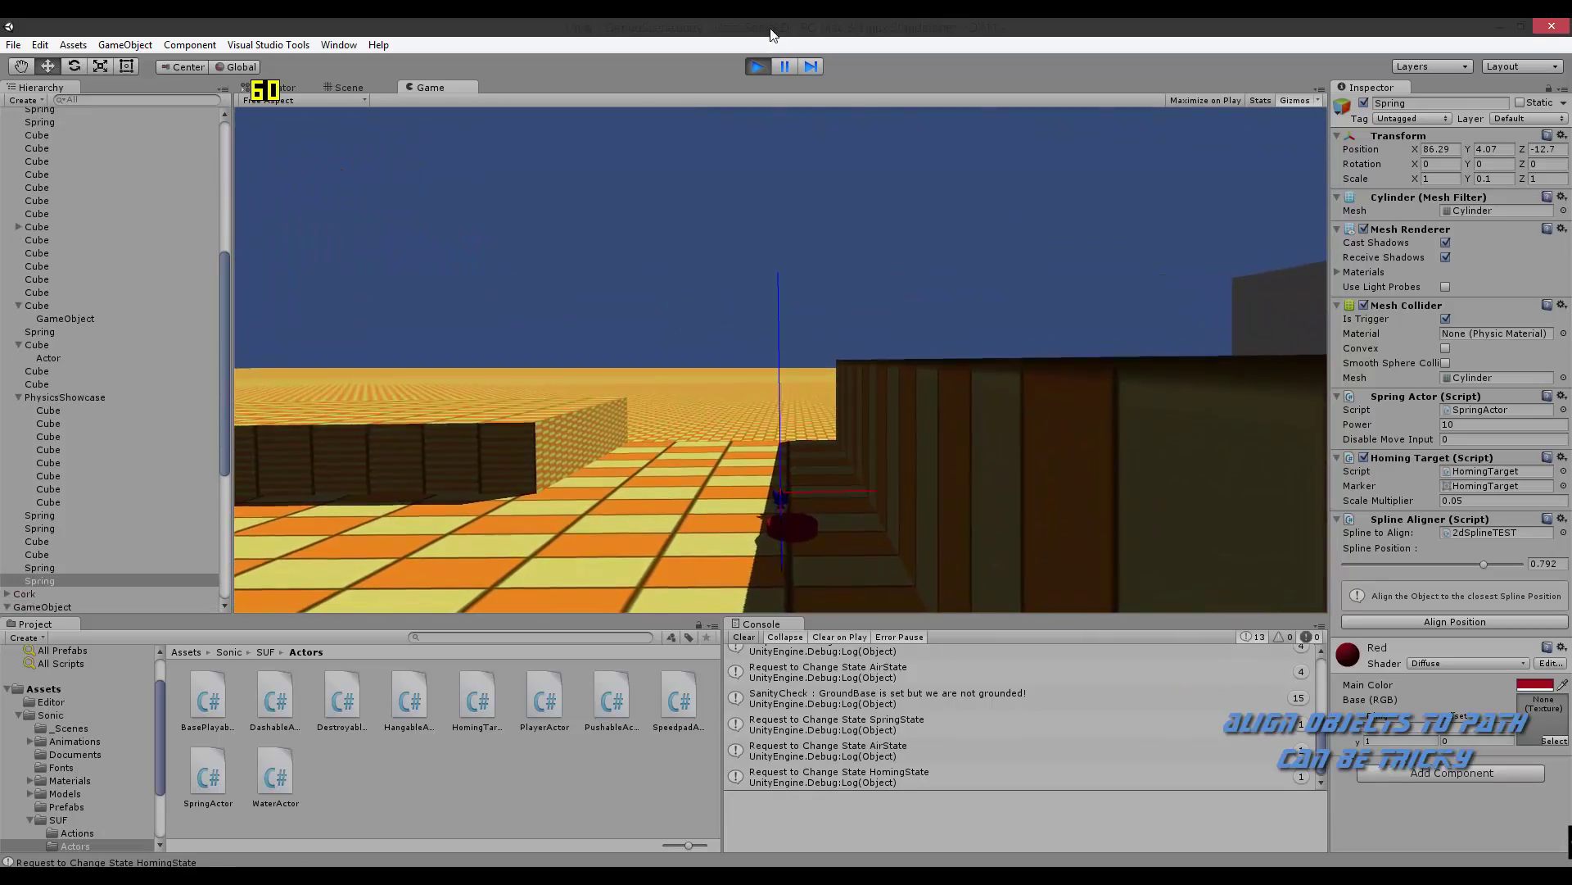
# - Restart Play mode and orbit the Scene view camera close around the red spring
pyautogui.click(758, 69)
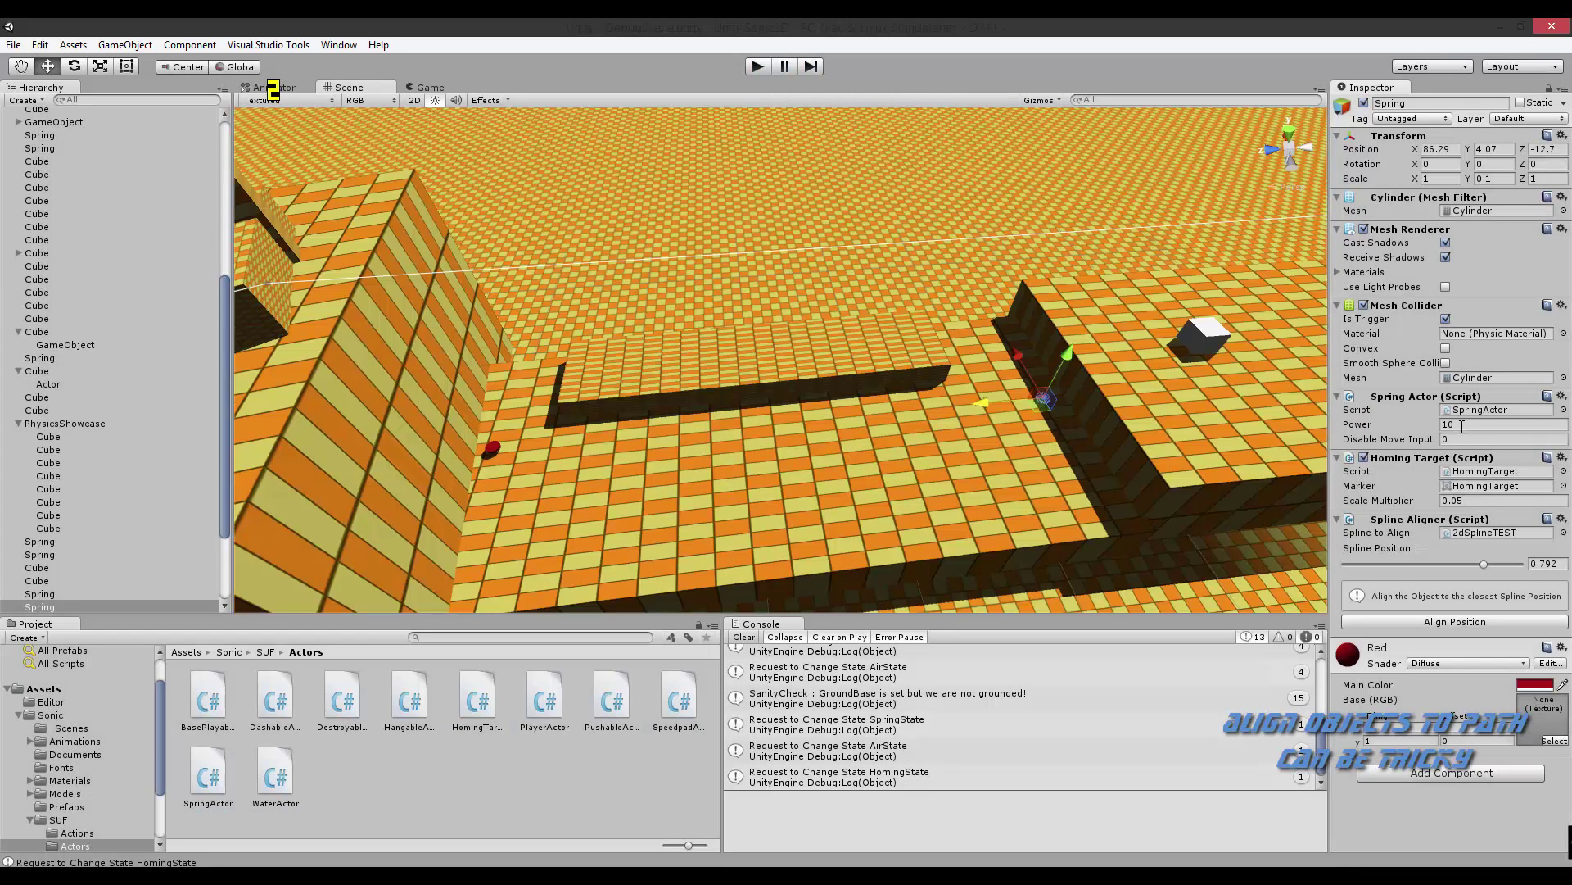
pyautogui.click(759, 69)
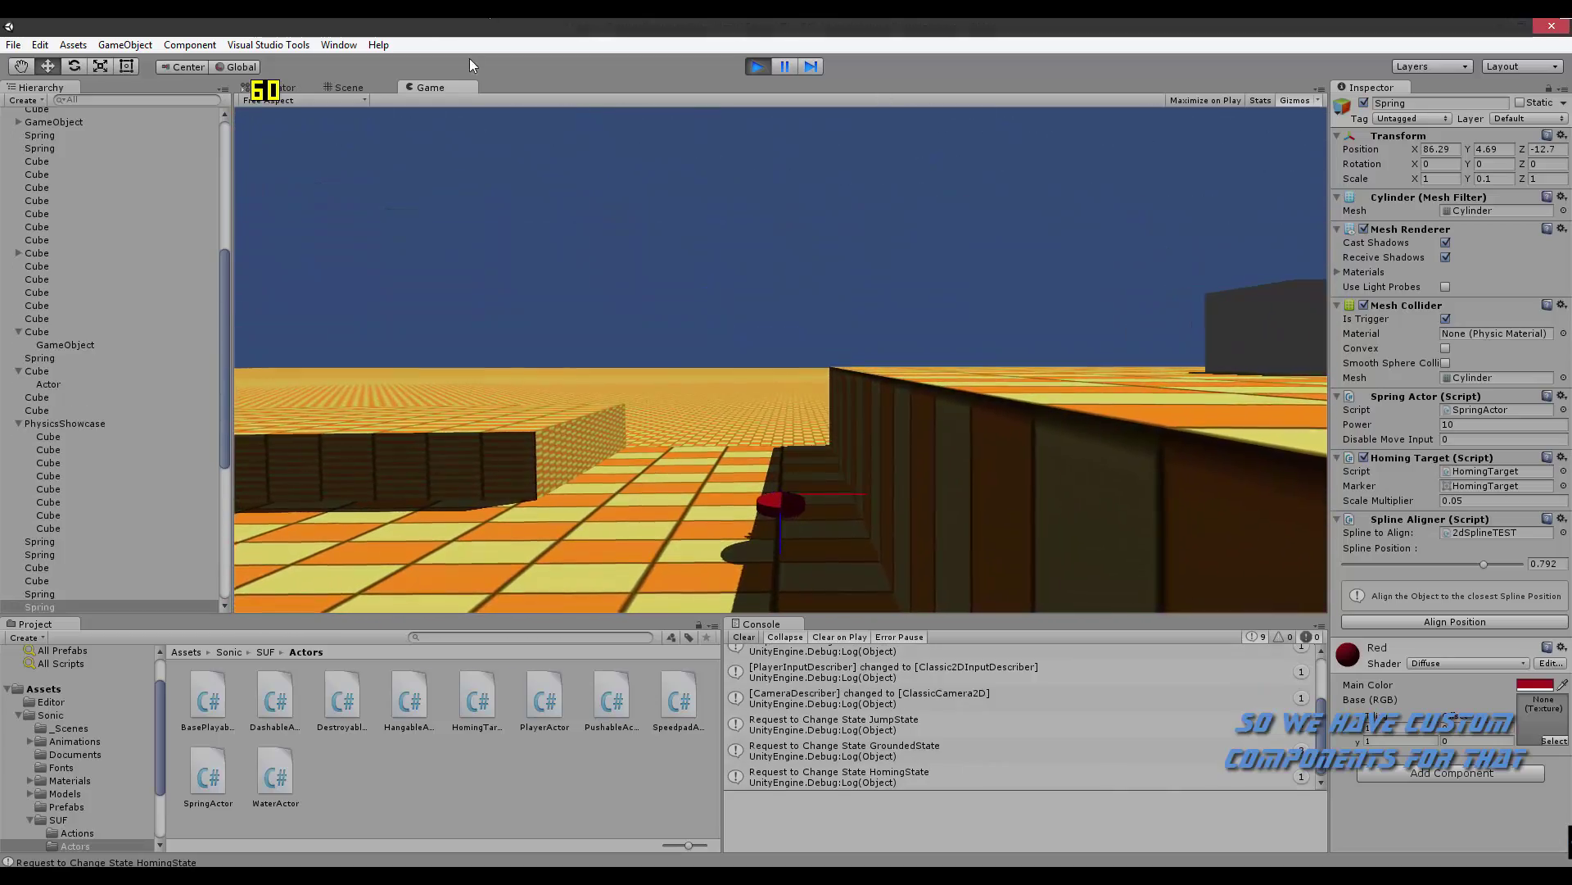
pyautogui.click(328, 88)
pyautogui.moveTo(402, 129)
pyautogui.mouseDown(button='right')
pyautogui.moveTo(1143, 272)
pyautogui.moveTo(1180, 223)
pyautogui.mouseUp(button='right')
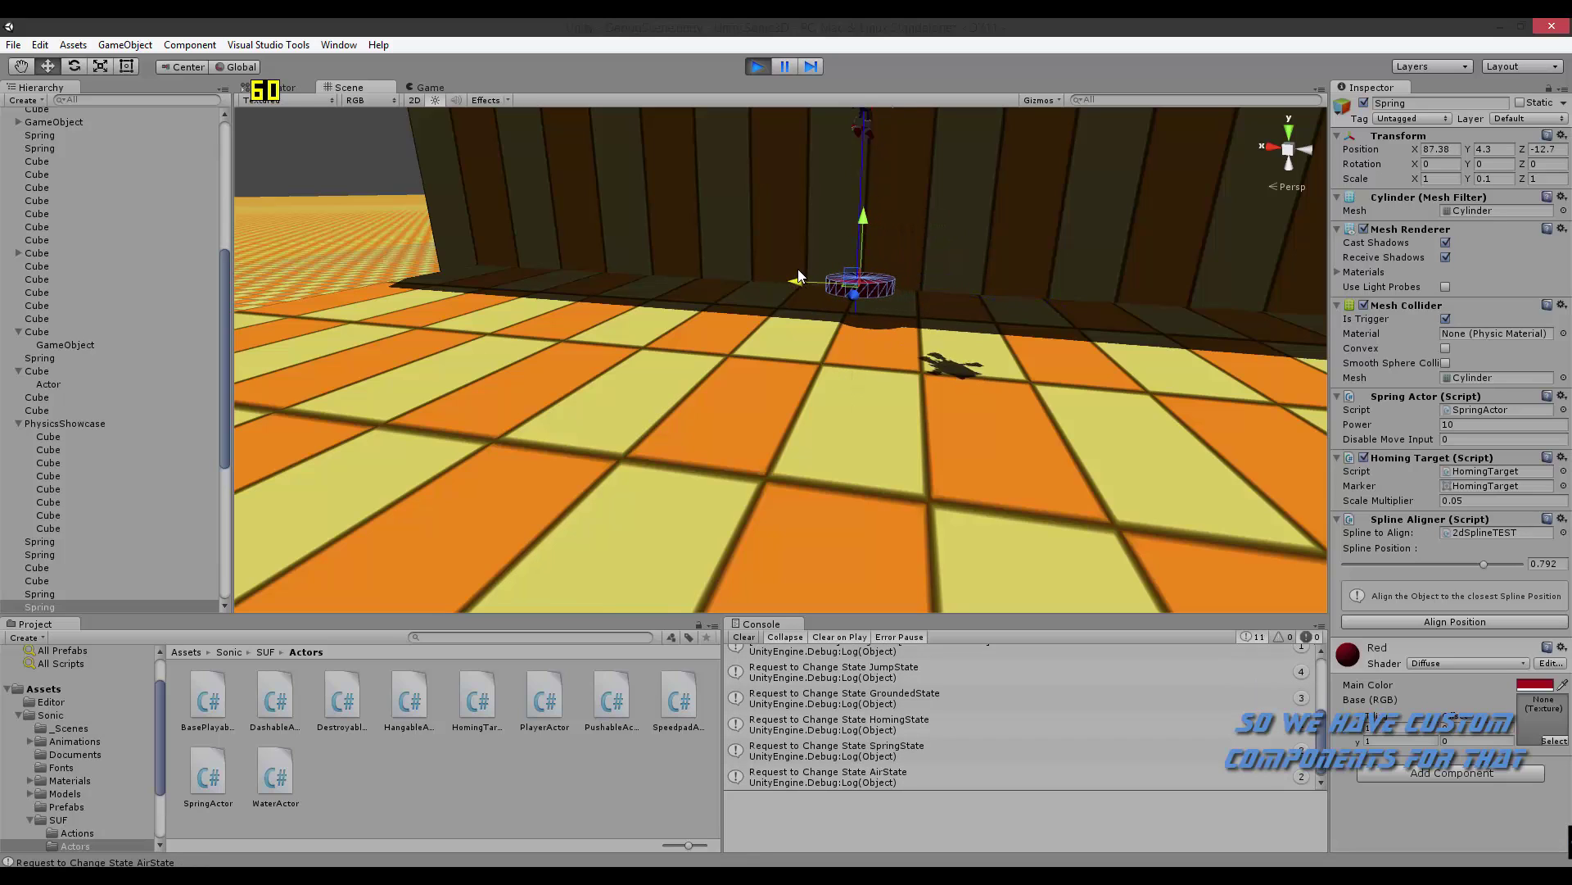
# - Snap the spring onto the spline with Align Position, then stop Play mode
pyautogui.click(1462, 620)
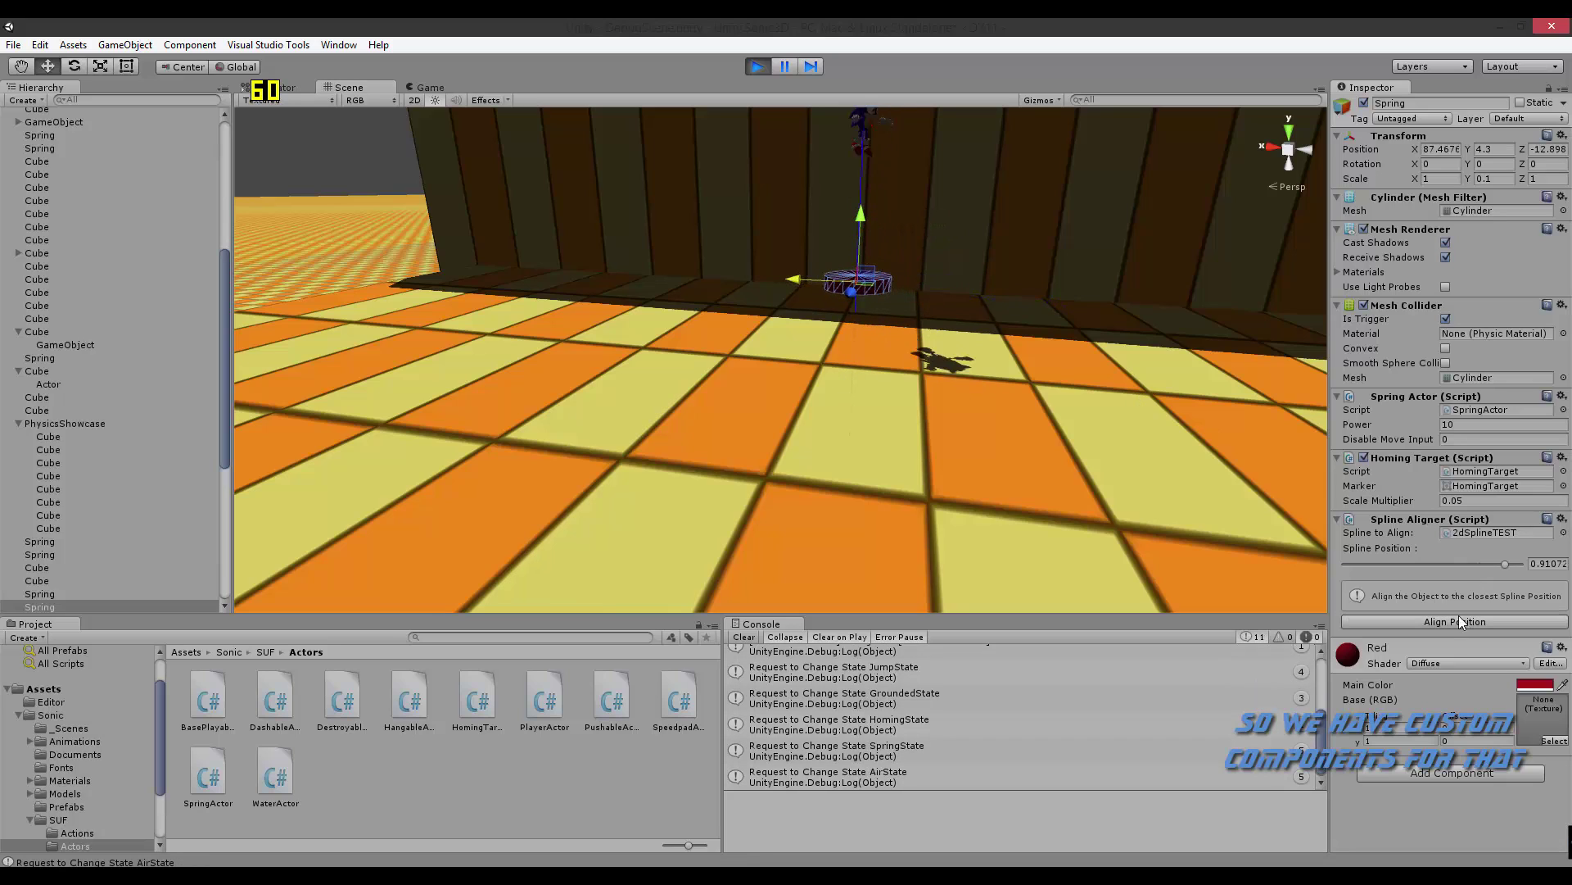
pyautogui.moveTo(761, 409); pyautogui.dragTo(839, 239, button='right')
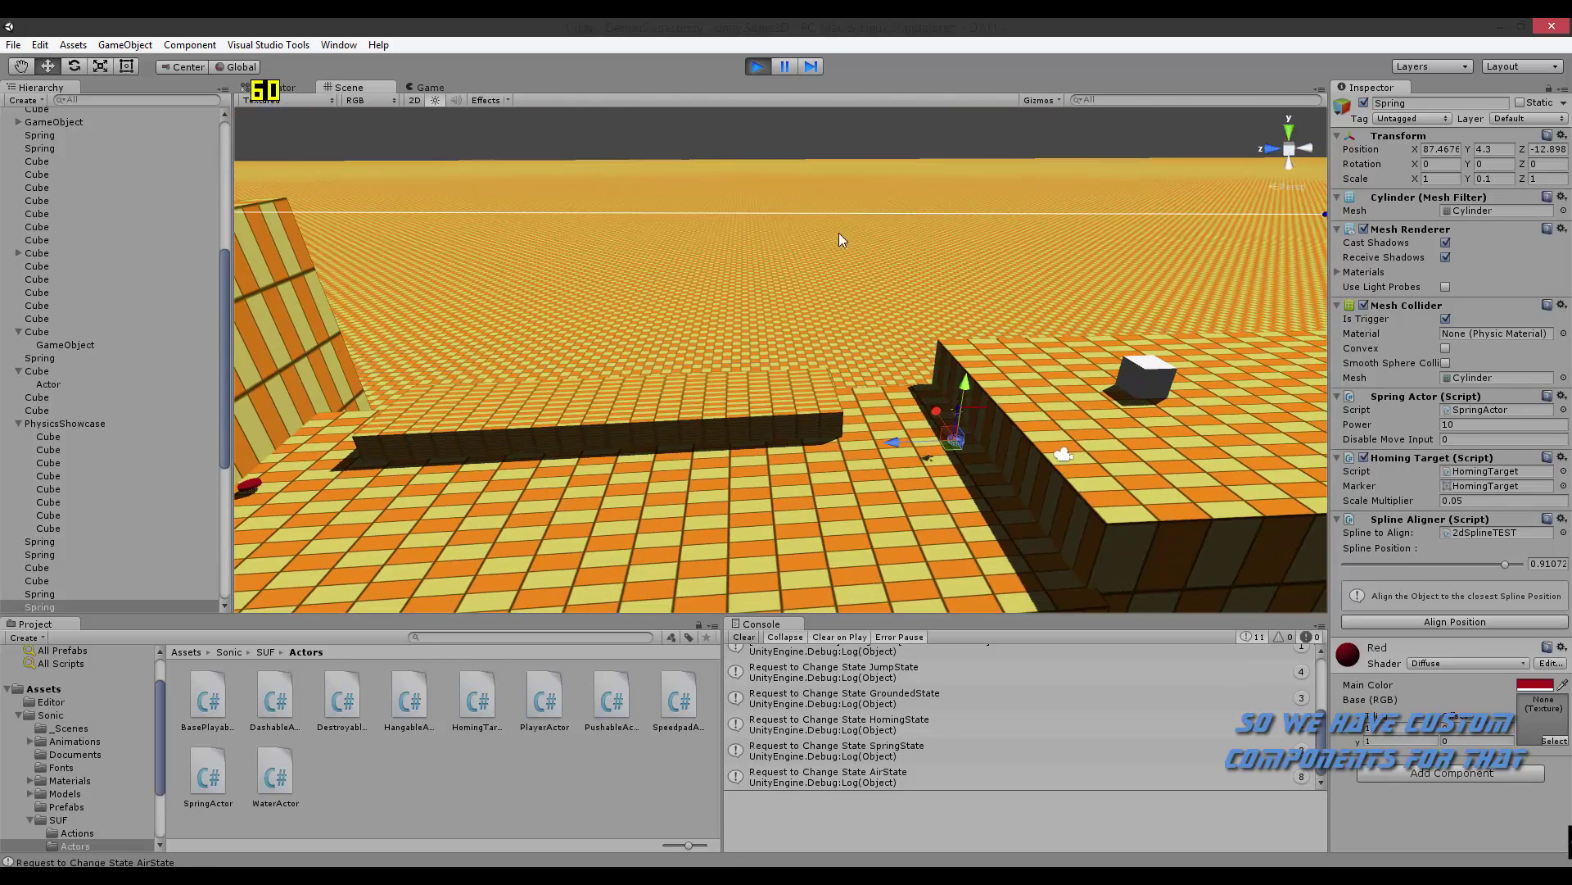
pyautogui.click(759, 66)
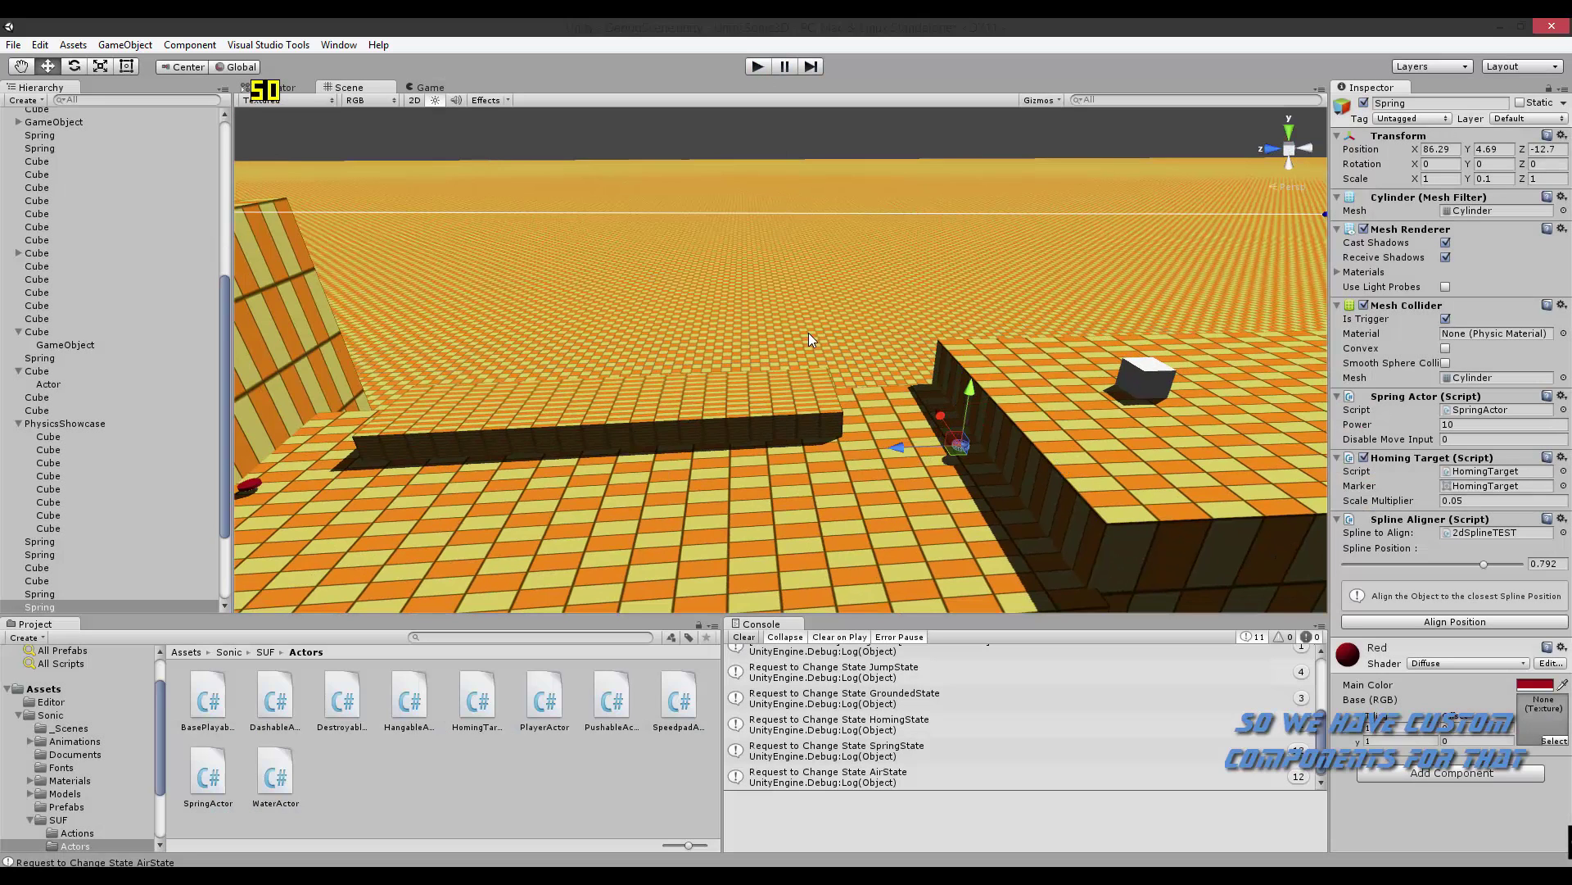
# - Inspect the 2dSplineTEST spline, re-align the spring at position 0.91072, and restart Play mode
pyautogui.click(1376, 621)
pyautogui.moveTo(1191, 519); pyautogui.dragTo(894, 301, button='right')
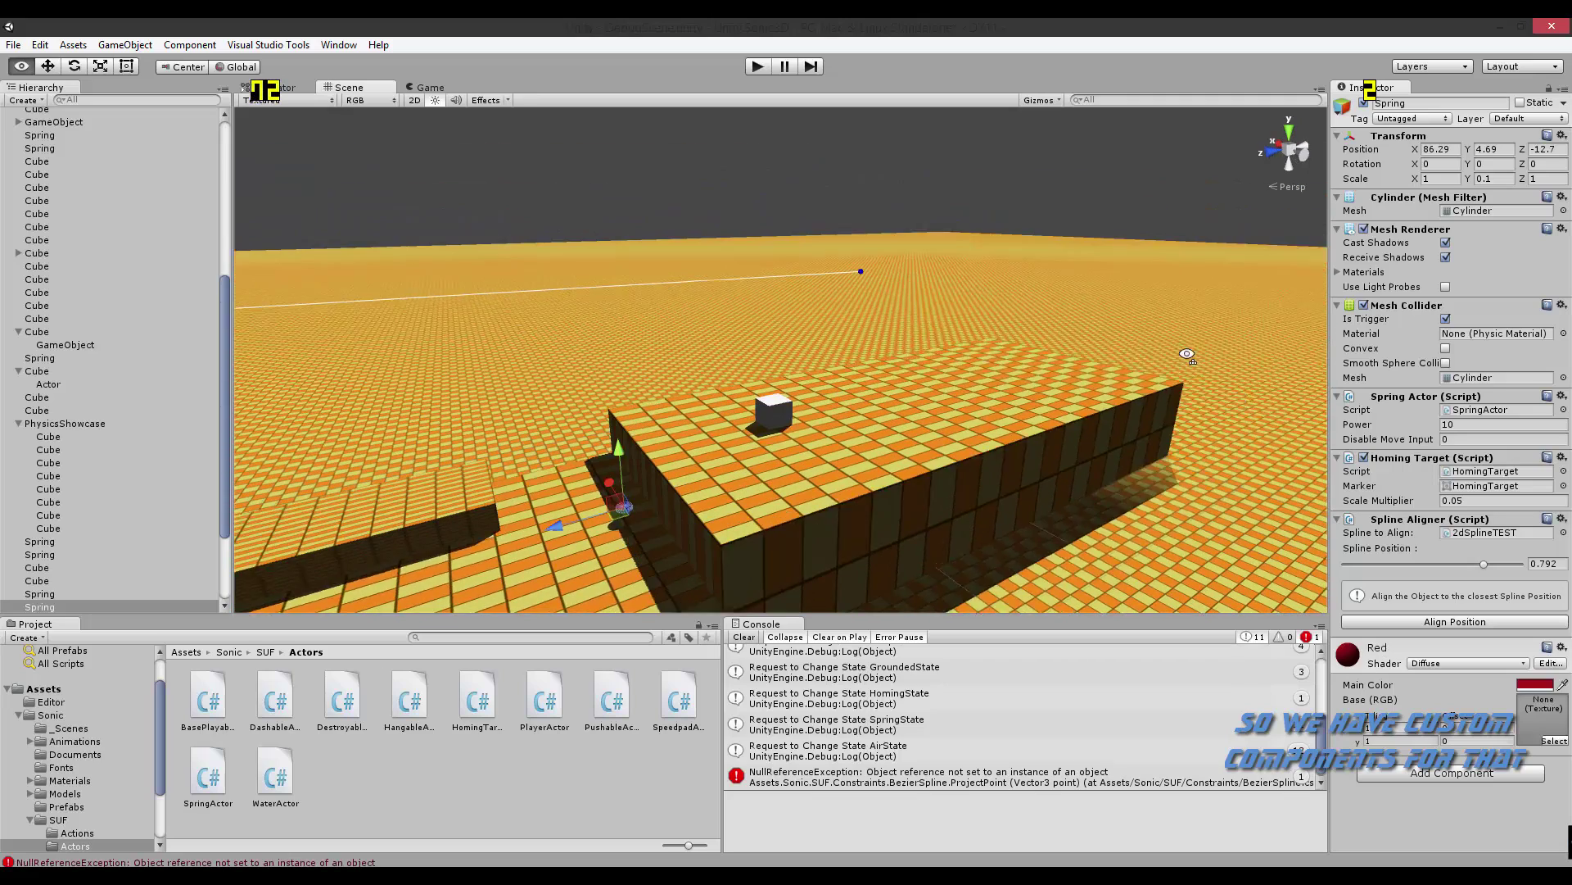
pyautogui.click(883, 303)
pyautogui.click(884, 305)
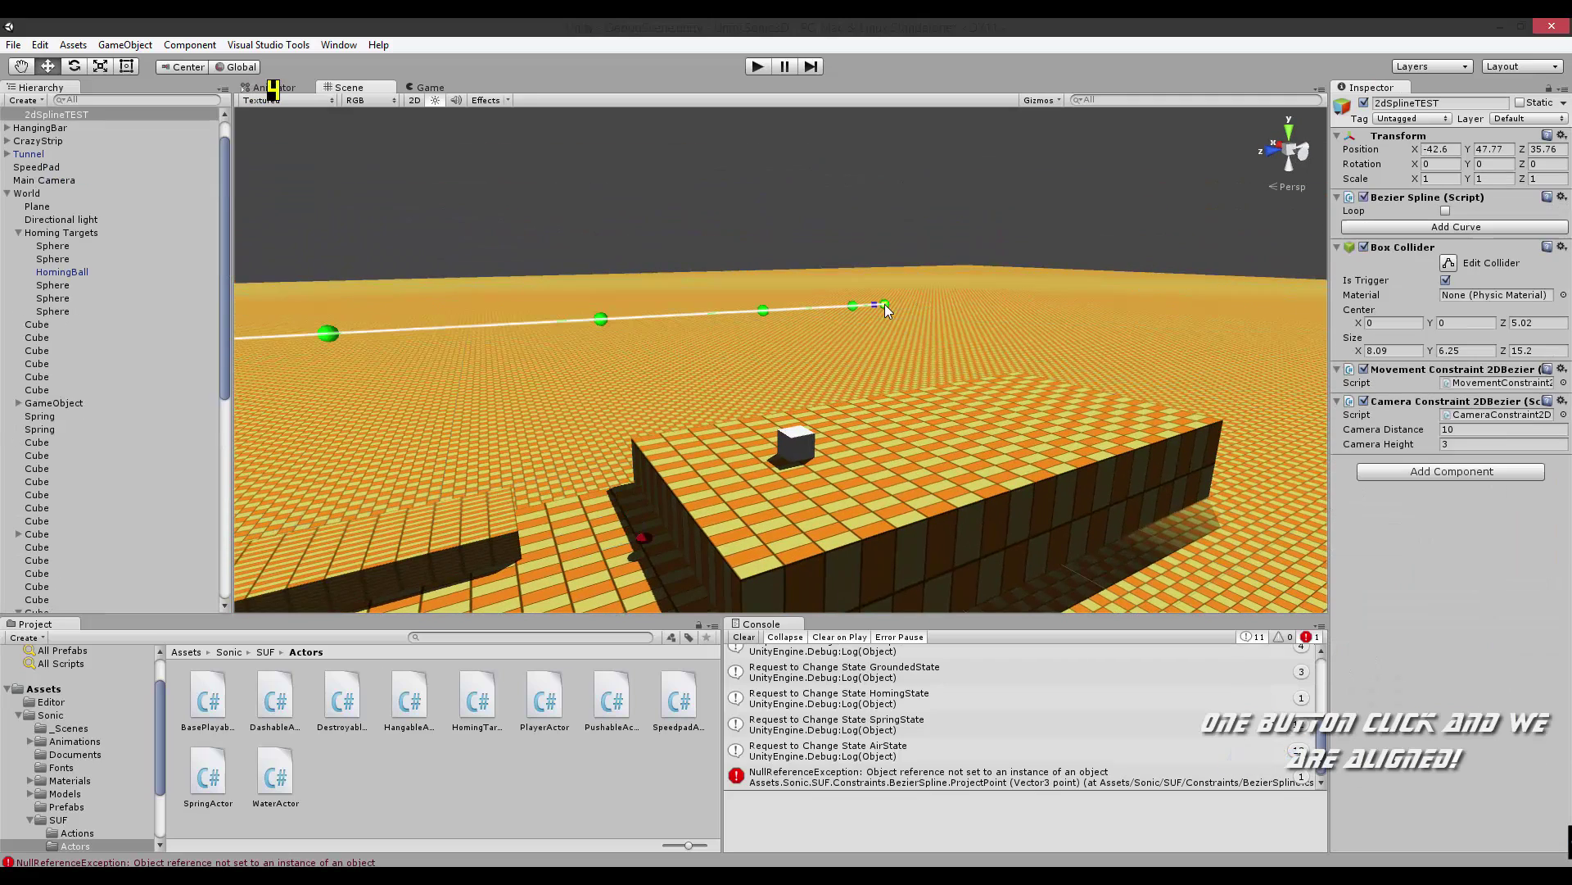
pyautogui.click(641, 537)
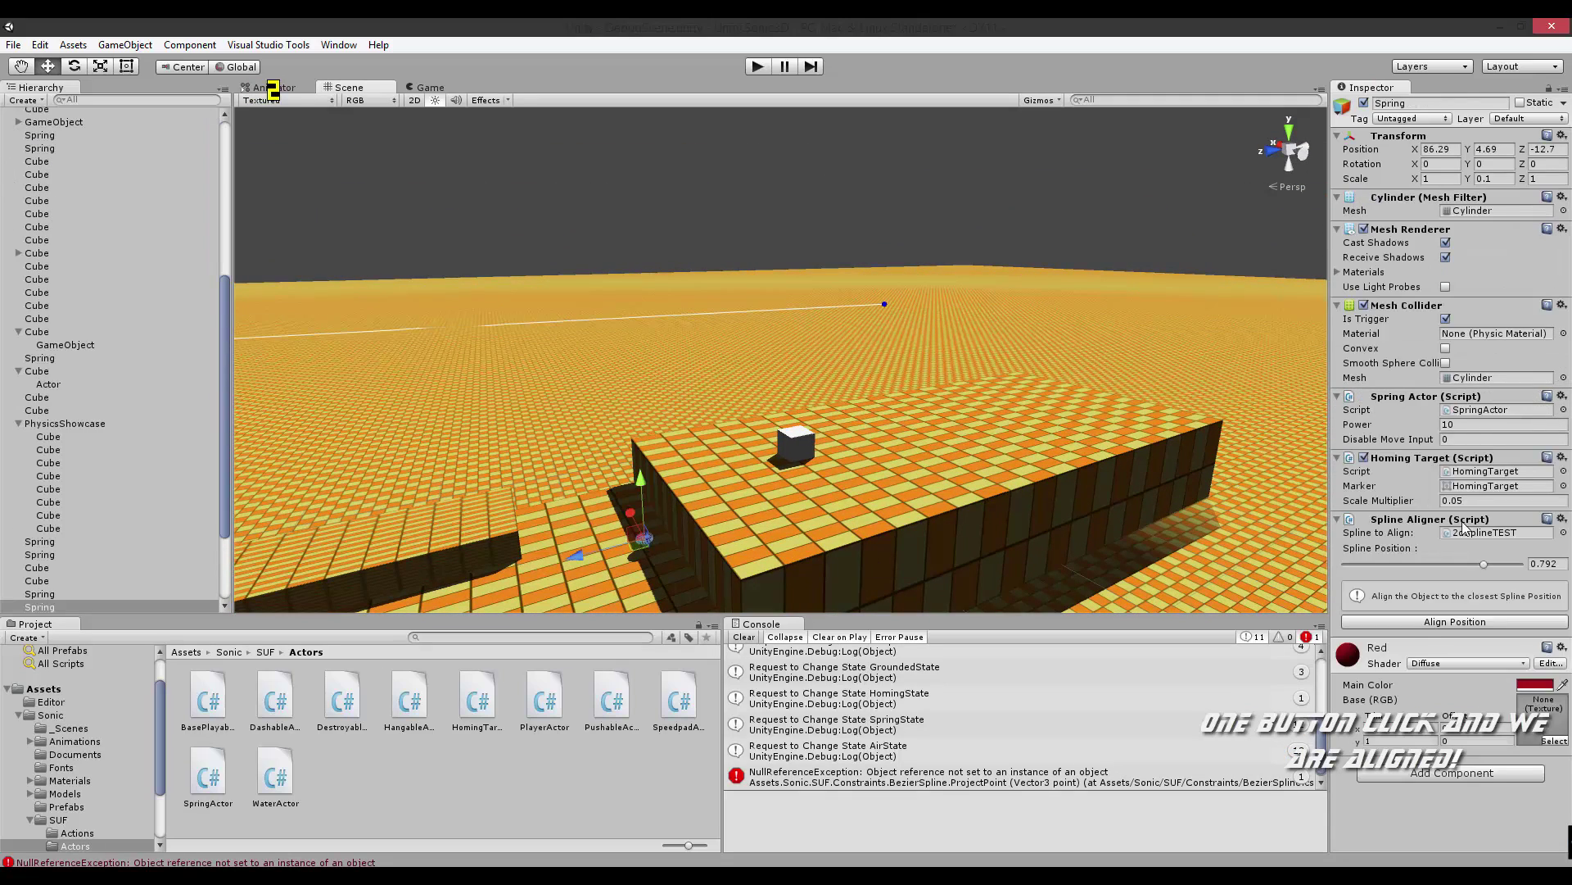
pyautogui.moveTo(630, 376); pyautogui.dragTo(742, 109, button='right')
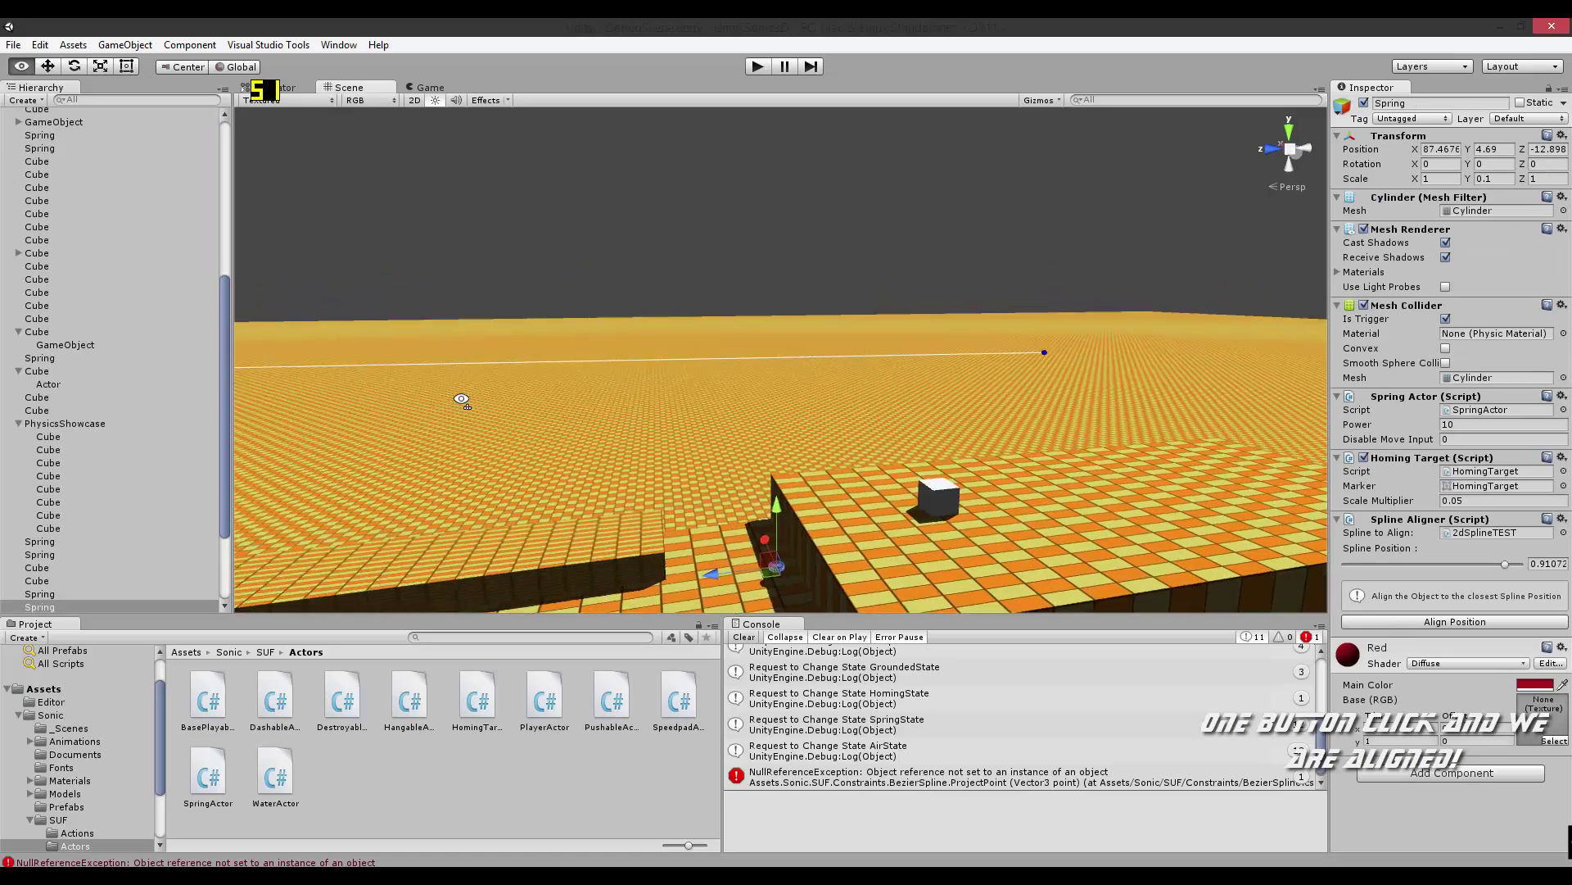
pyautogui.click(756, 66)
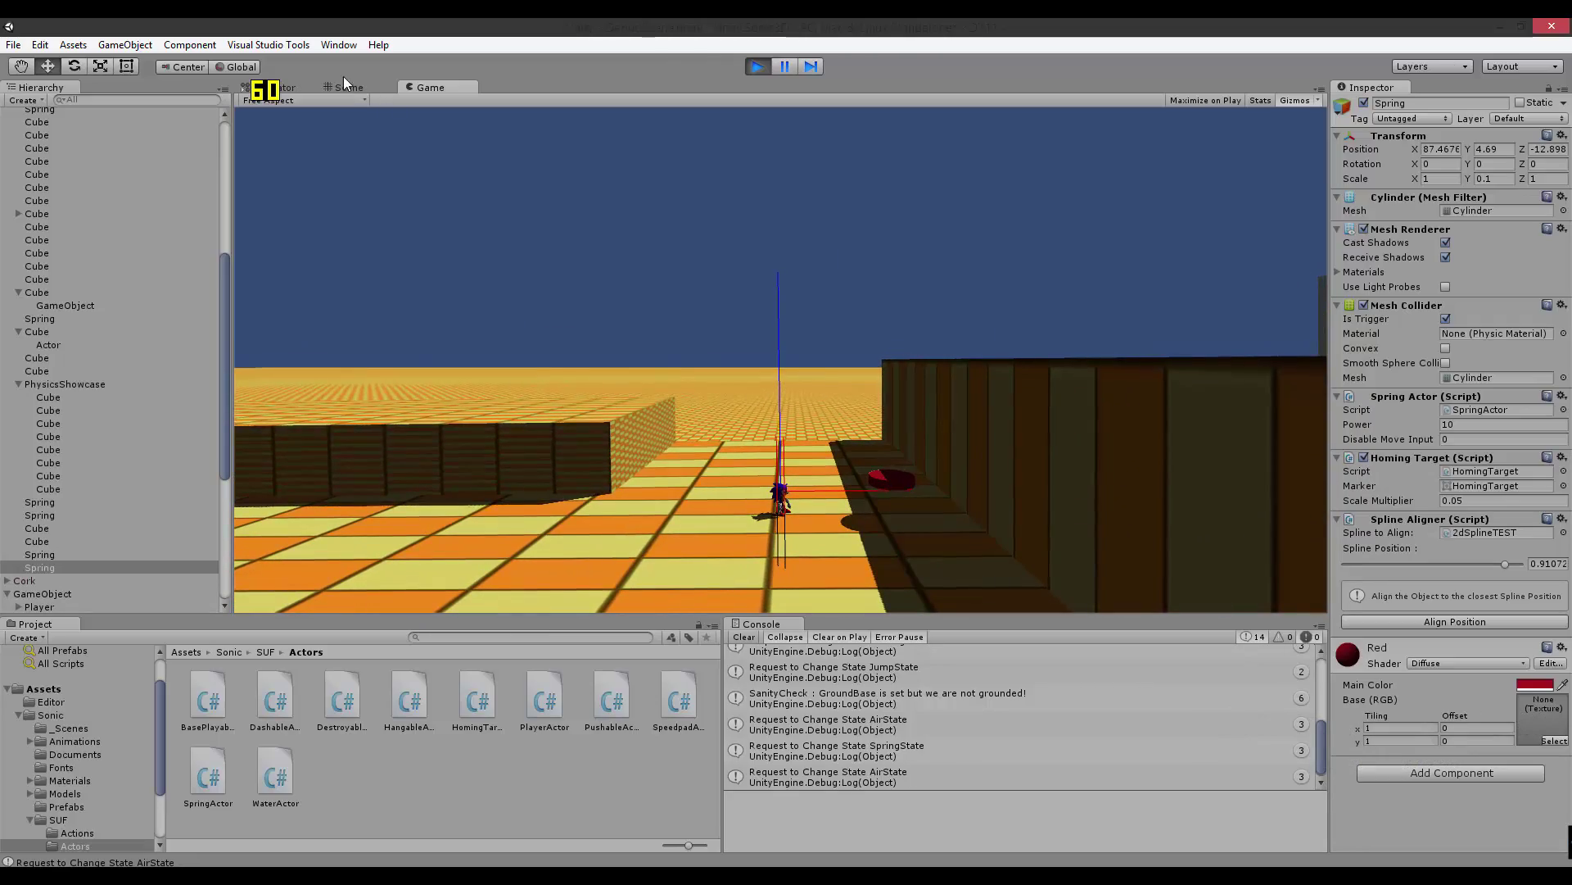
# - Raise the spring's Power to 30 while viewing the Scene, then return to the running game
pyautogui.click(348, 87)
pyautogui.moveTo(402, 126)
pyautogui.mouseDown(button='right')
pyautogui.moveTo(641, 467)
pyautogui.moveTo(895, 471)
pyautogui.mouseUp(button='right')
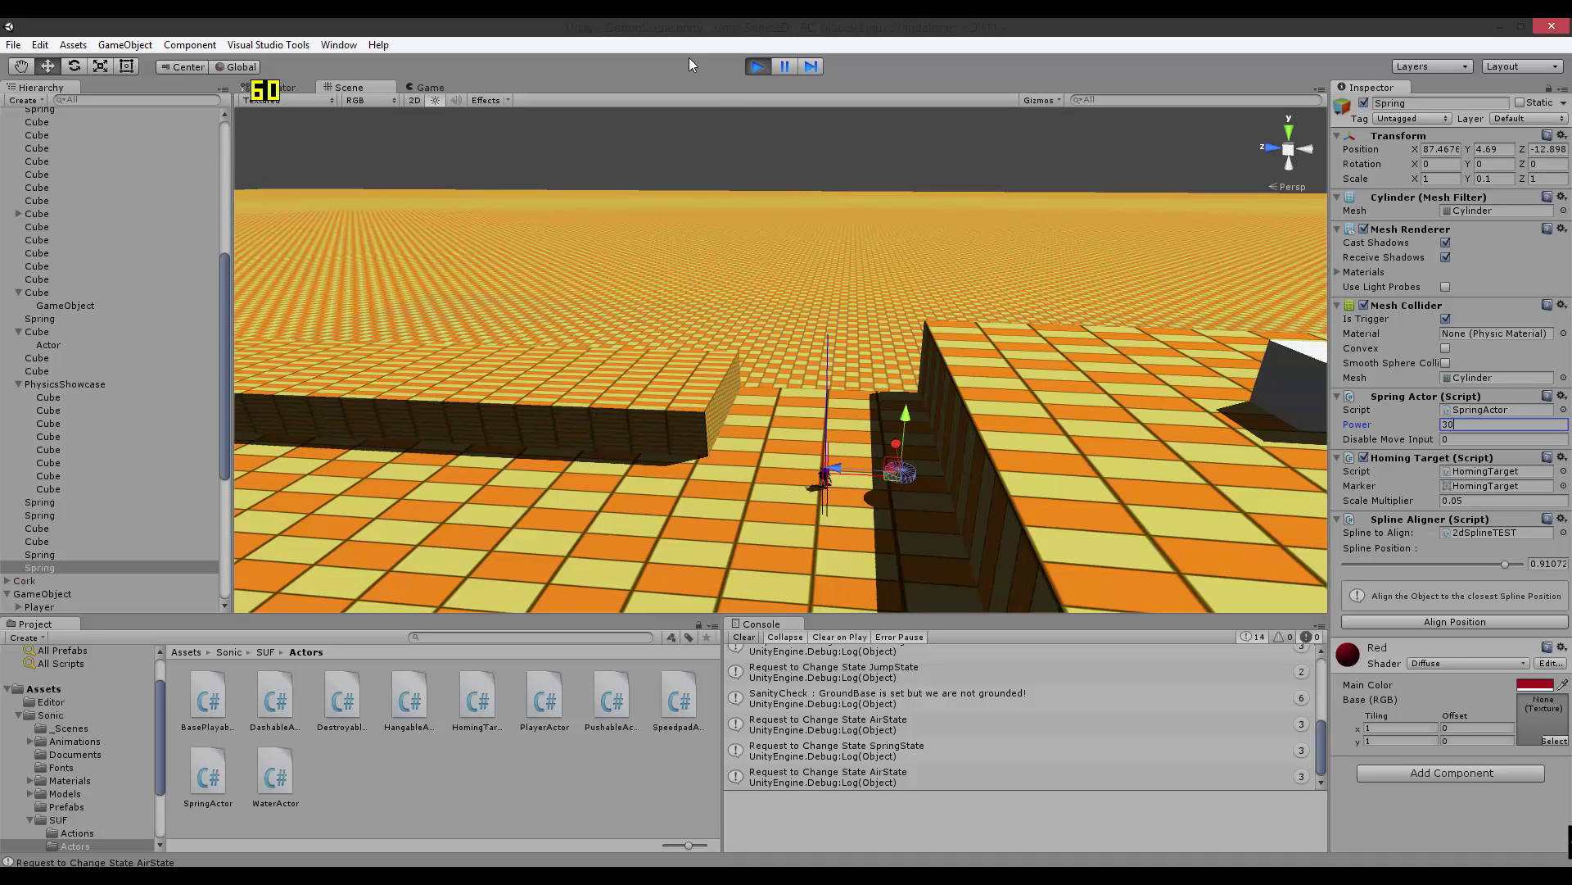
pyautogui.click(421, 87)
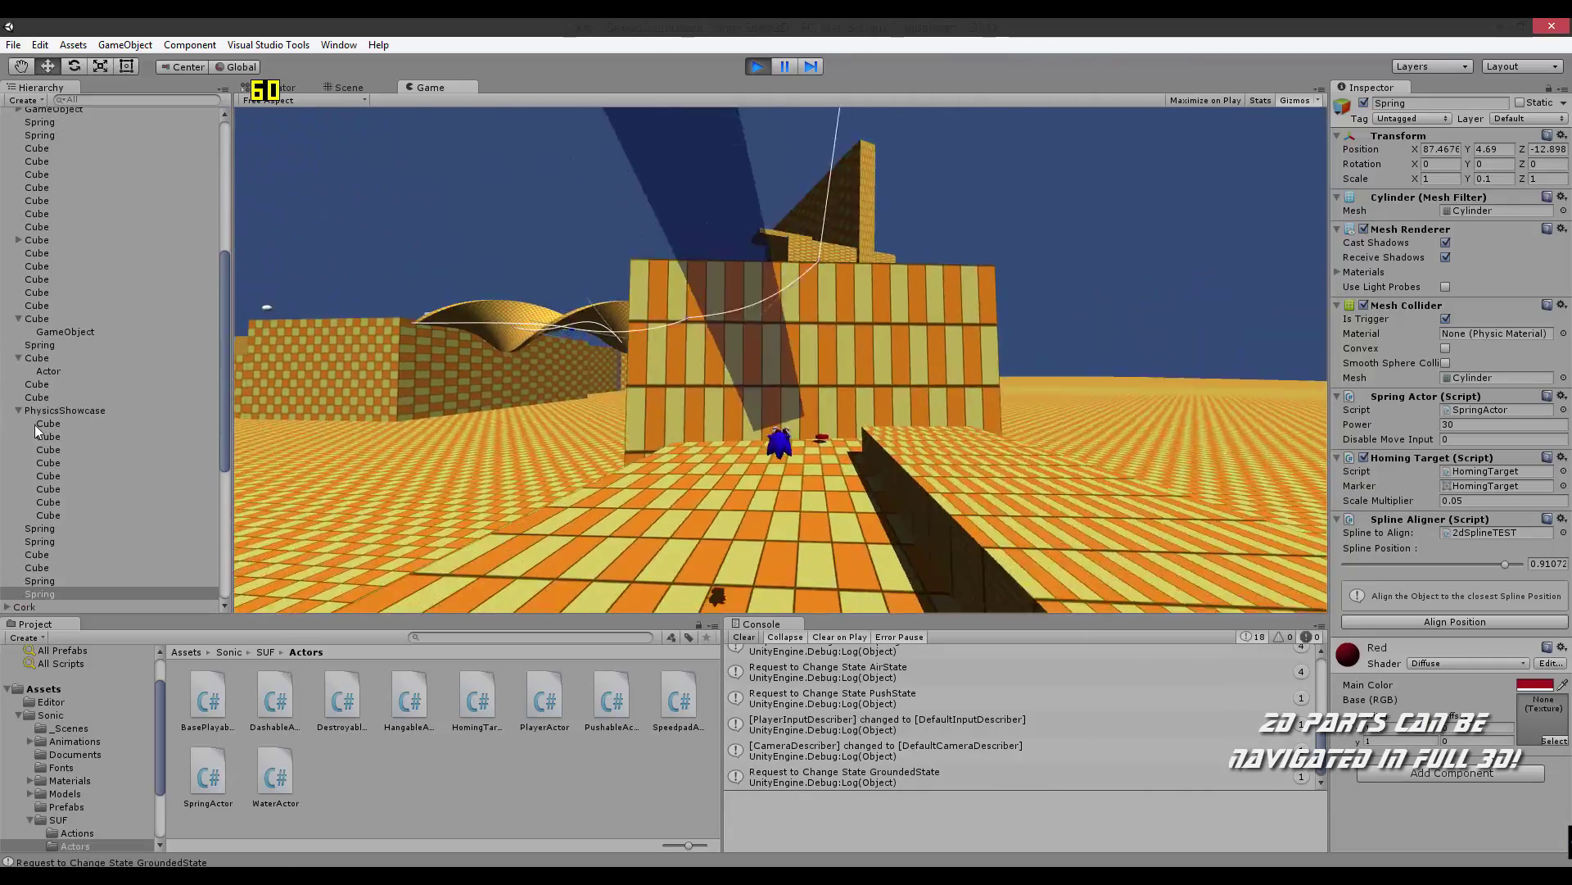
pyautogui.scroll(1, 105, 457)
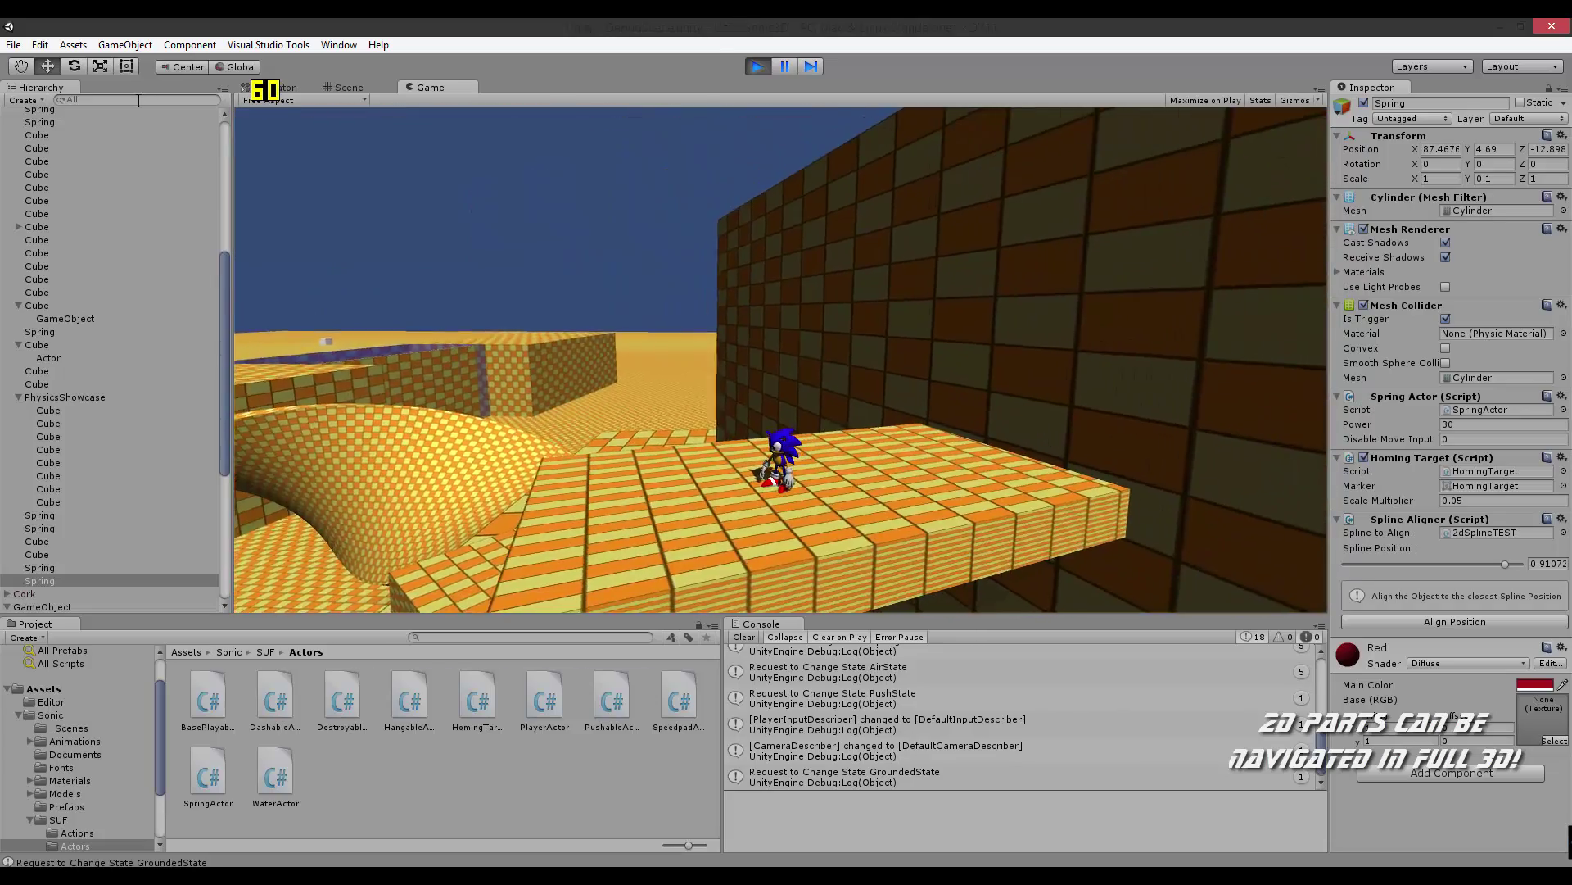
# - Filter the Hierarchy to 'PLAYER' and select the Player object
pyautogui.write('PLAYER')
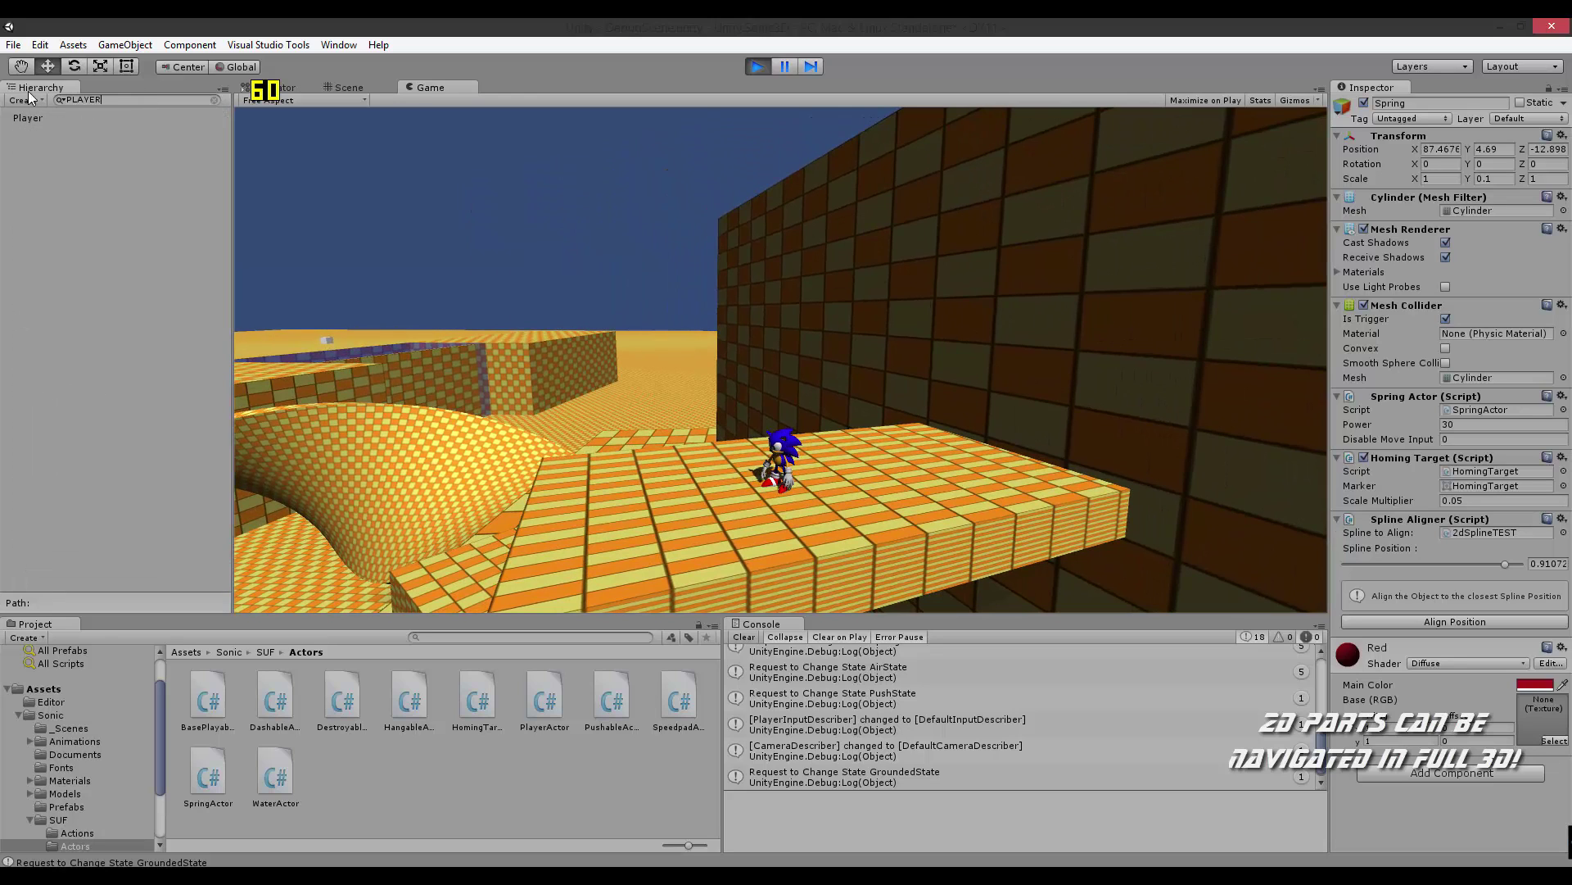
pyautogui.click(39, 123)
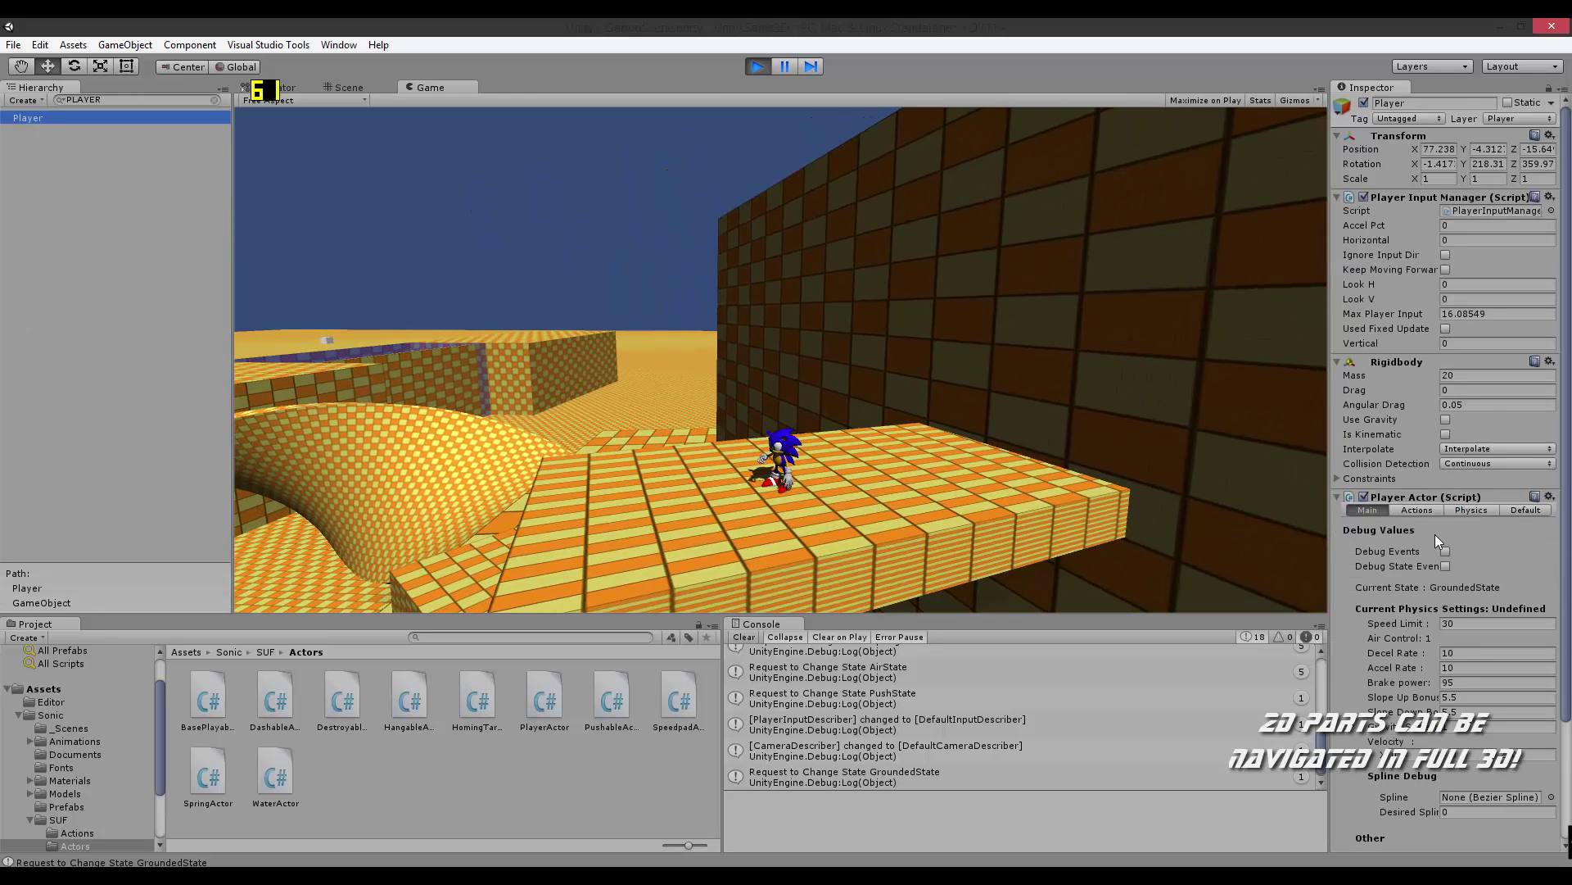
pyautogui.scroll(-3, 1413, 523)
pyautogui.scroll(-2, 1413, 558)
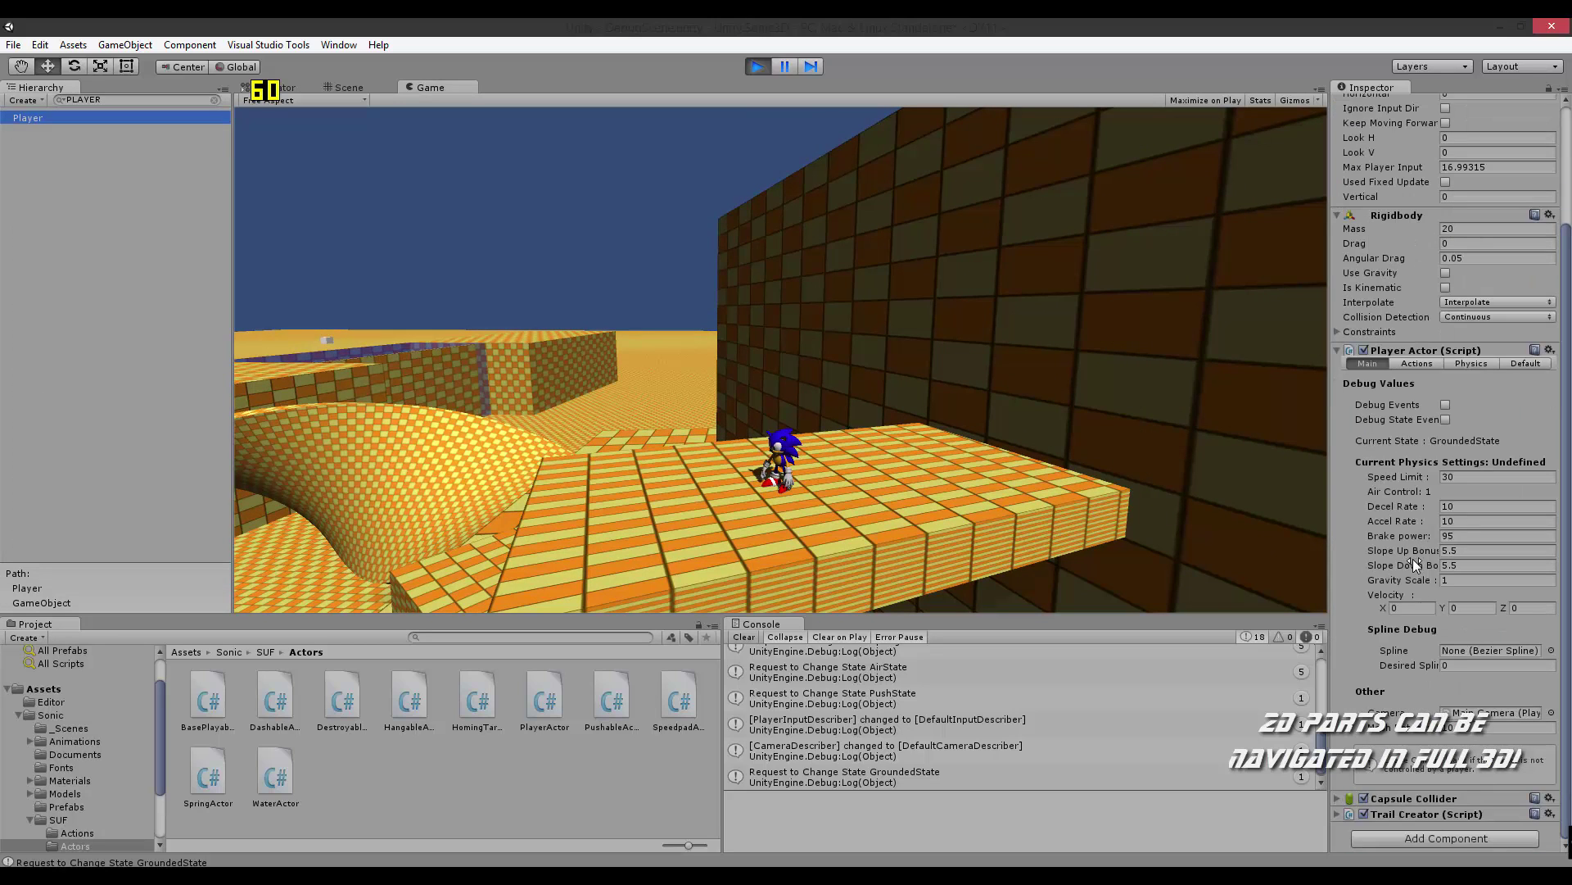
pyautogui.click(834, 482)
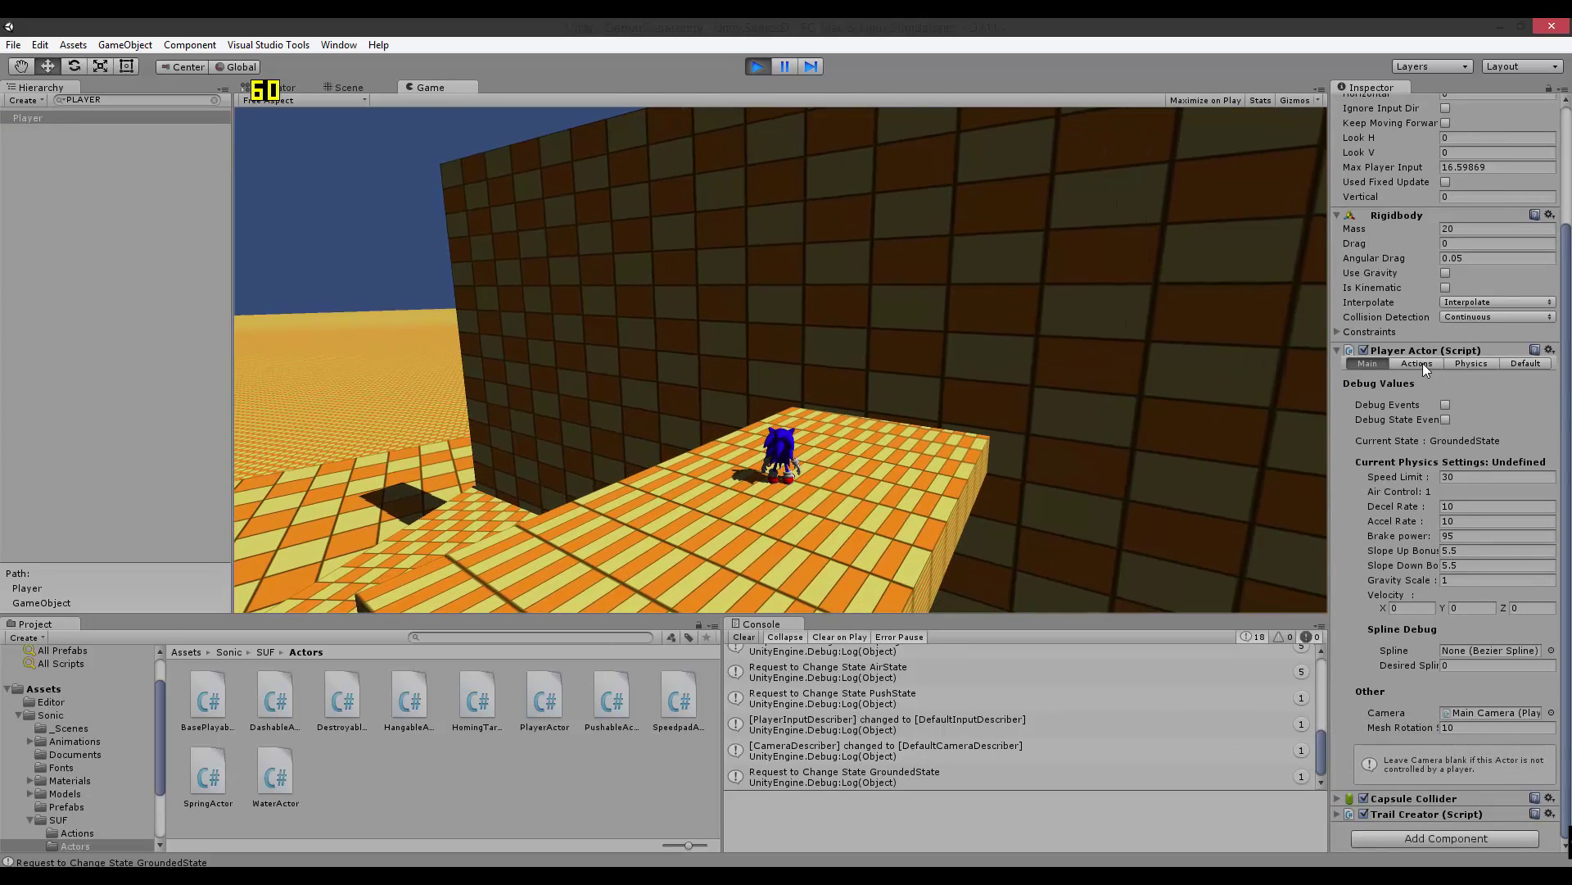
# - Set Player Actor's Physics Water Adhesion Pct from 85 to 0 and run Sonic forward
pyautogui.click(1422, 362)
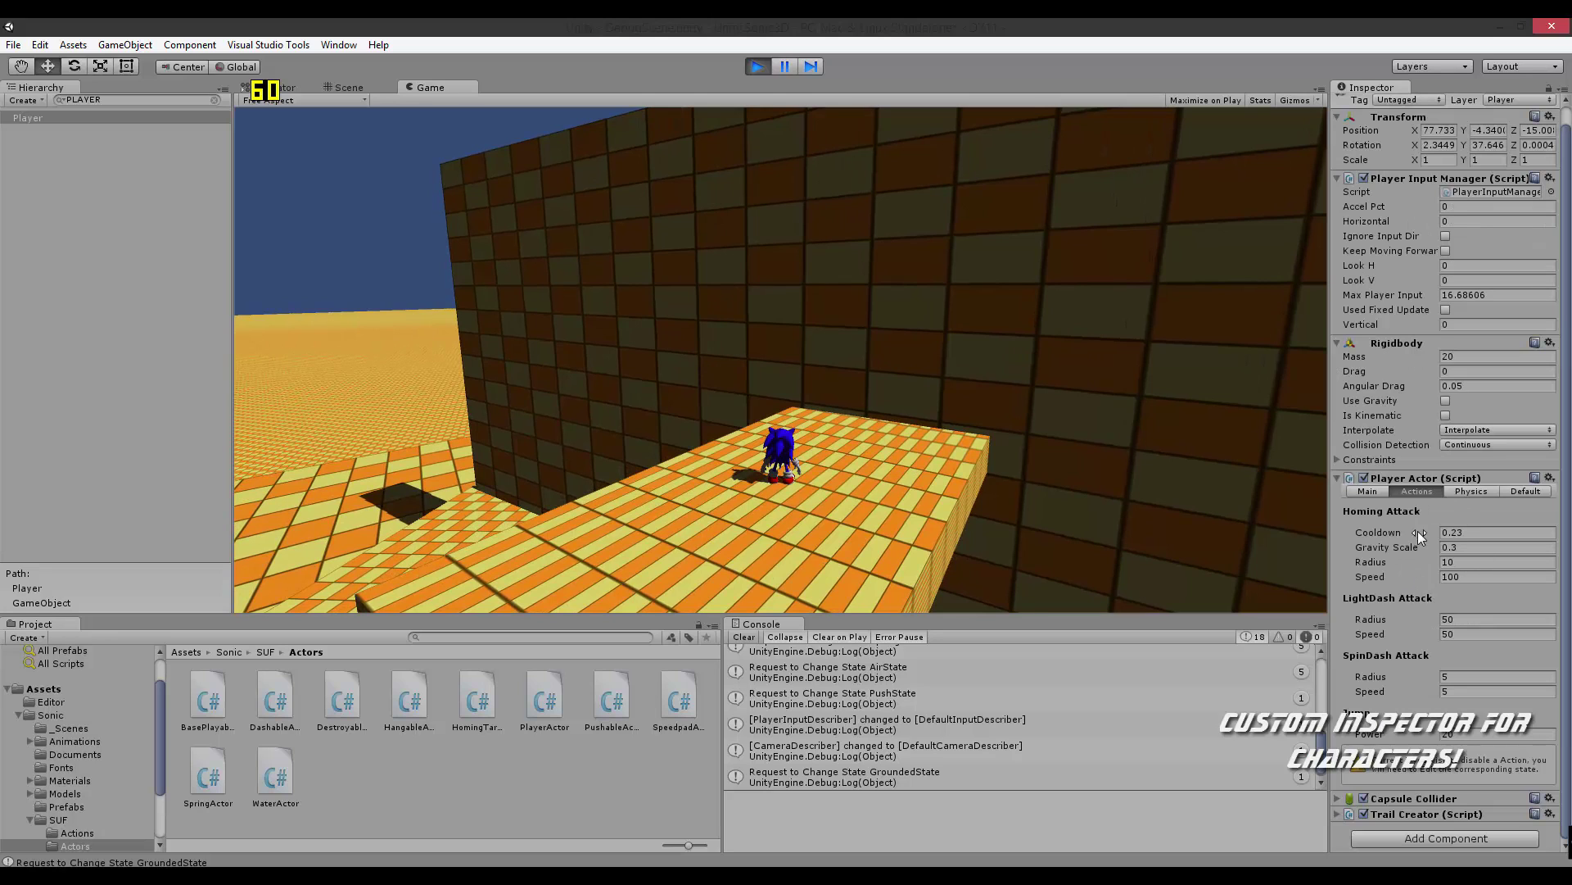
pyautogui.click(1458, 490)
pyautogui.scroll(-2, 1447, 562)
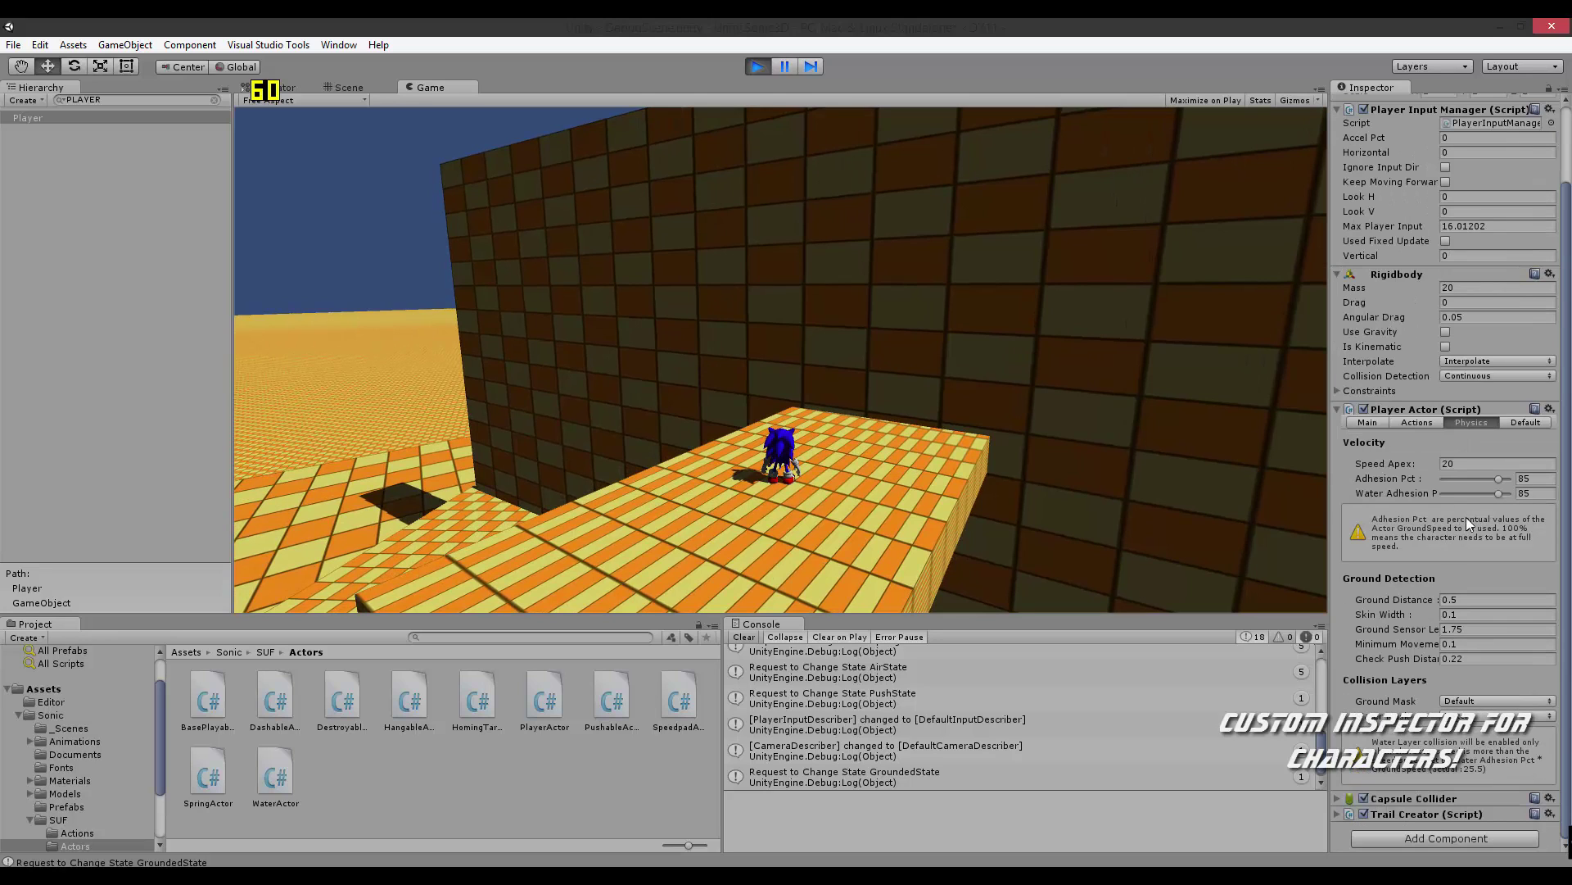
pyautogui.moveTo(1501, 491); pyautogui.dragTo(1442, 494)
pyautogui.click(770, 444)
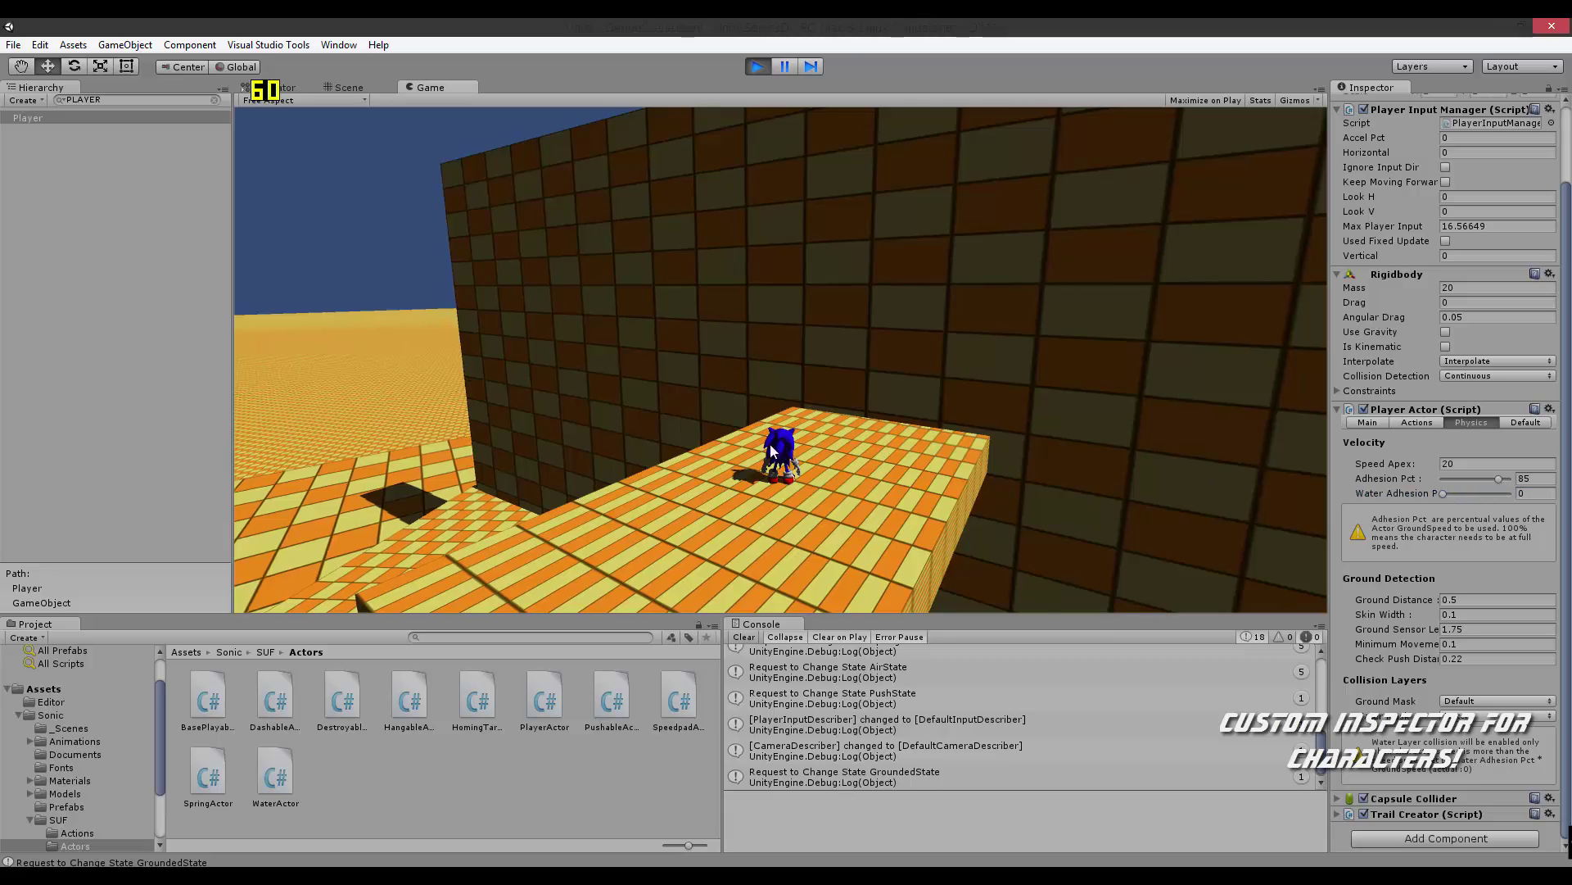
pyautogui.press('w')
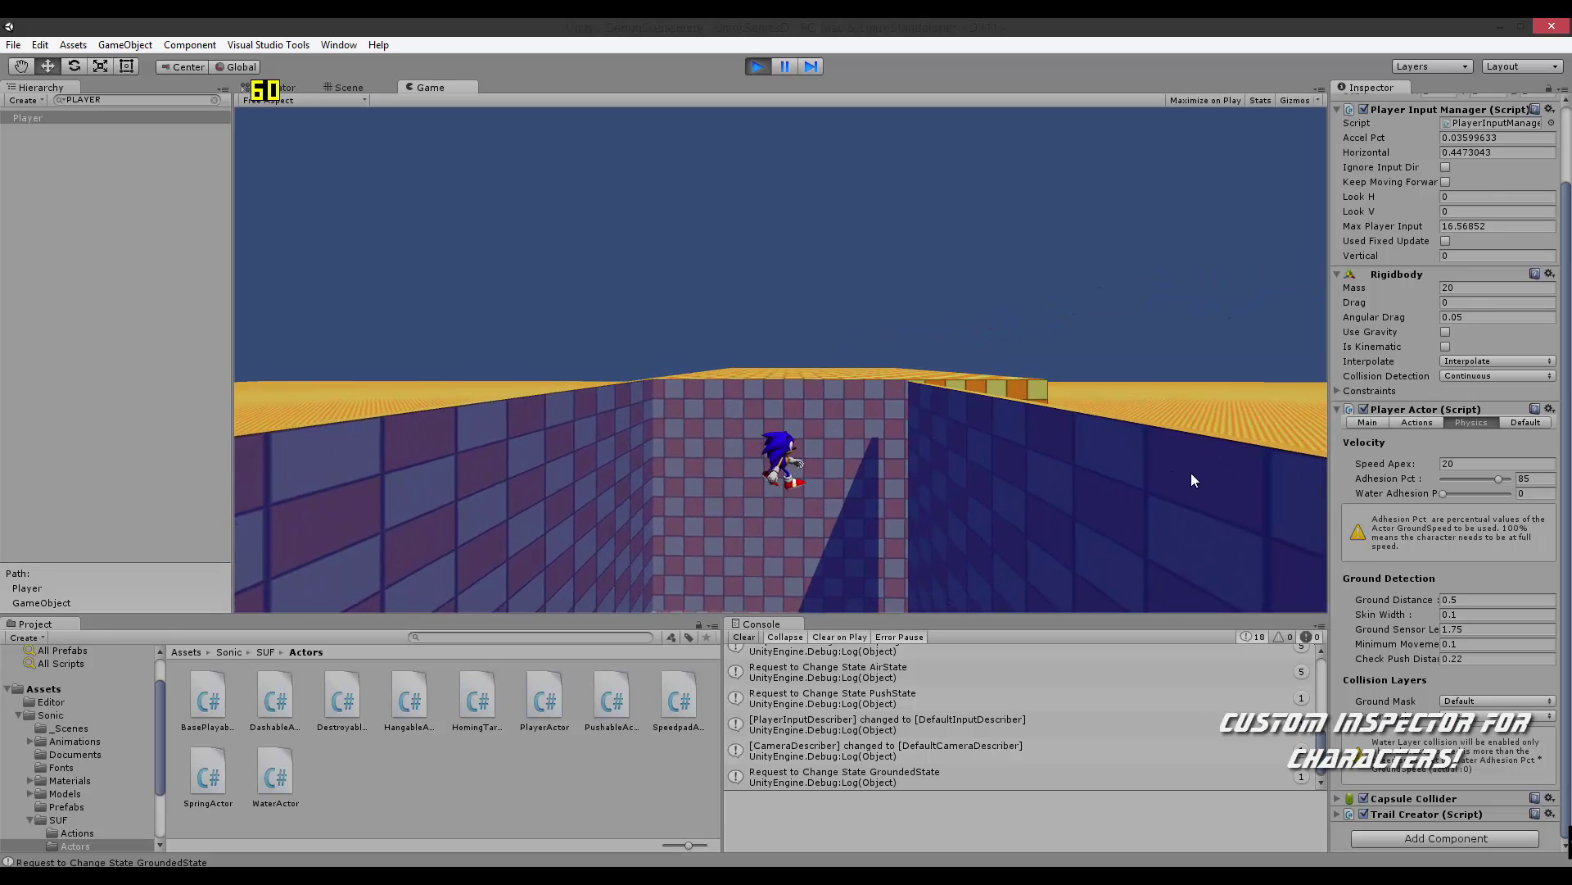
# - Raise Water Adhesion Pct to 12 and run Sonic forward through the checkered corridor
pyautogui.moveTo(1442, 492); pyautogui.dragTo(1447, 494)
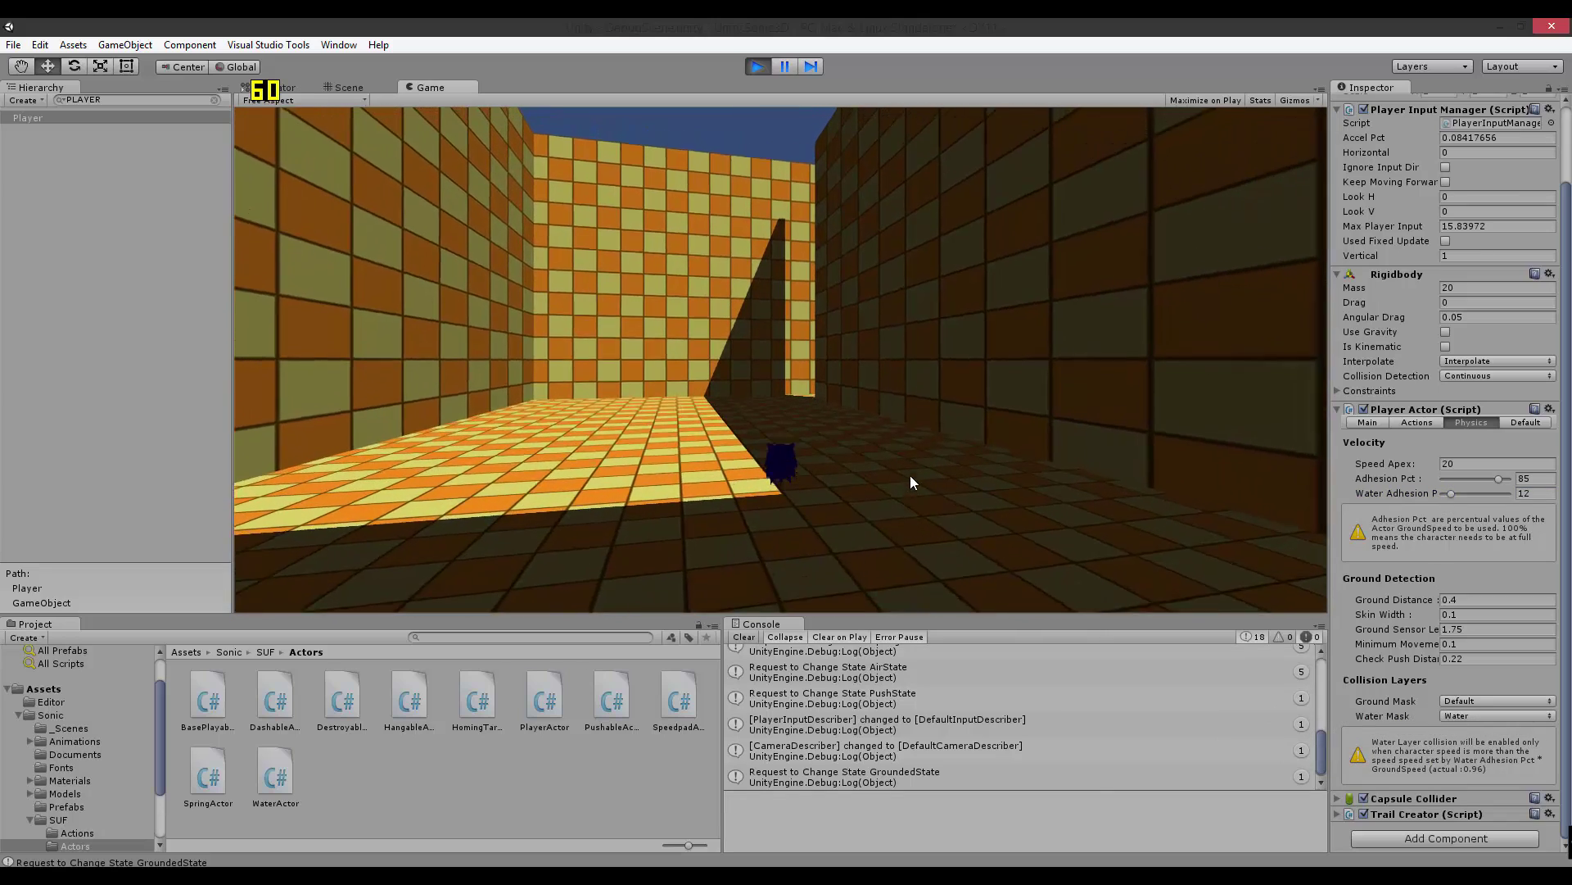
pyautogui.press('w')
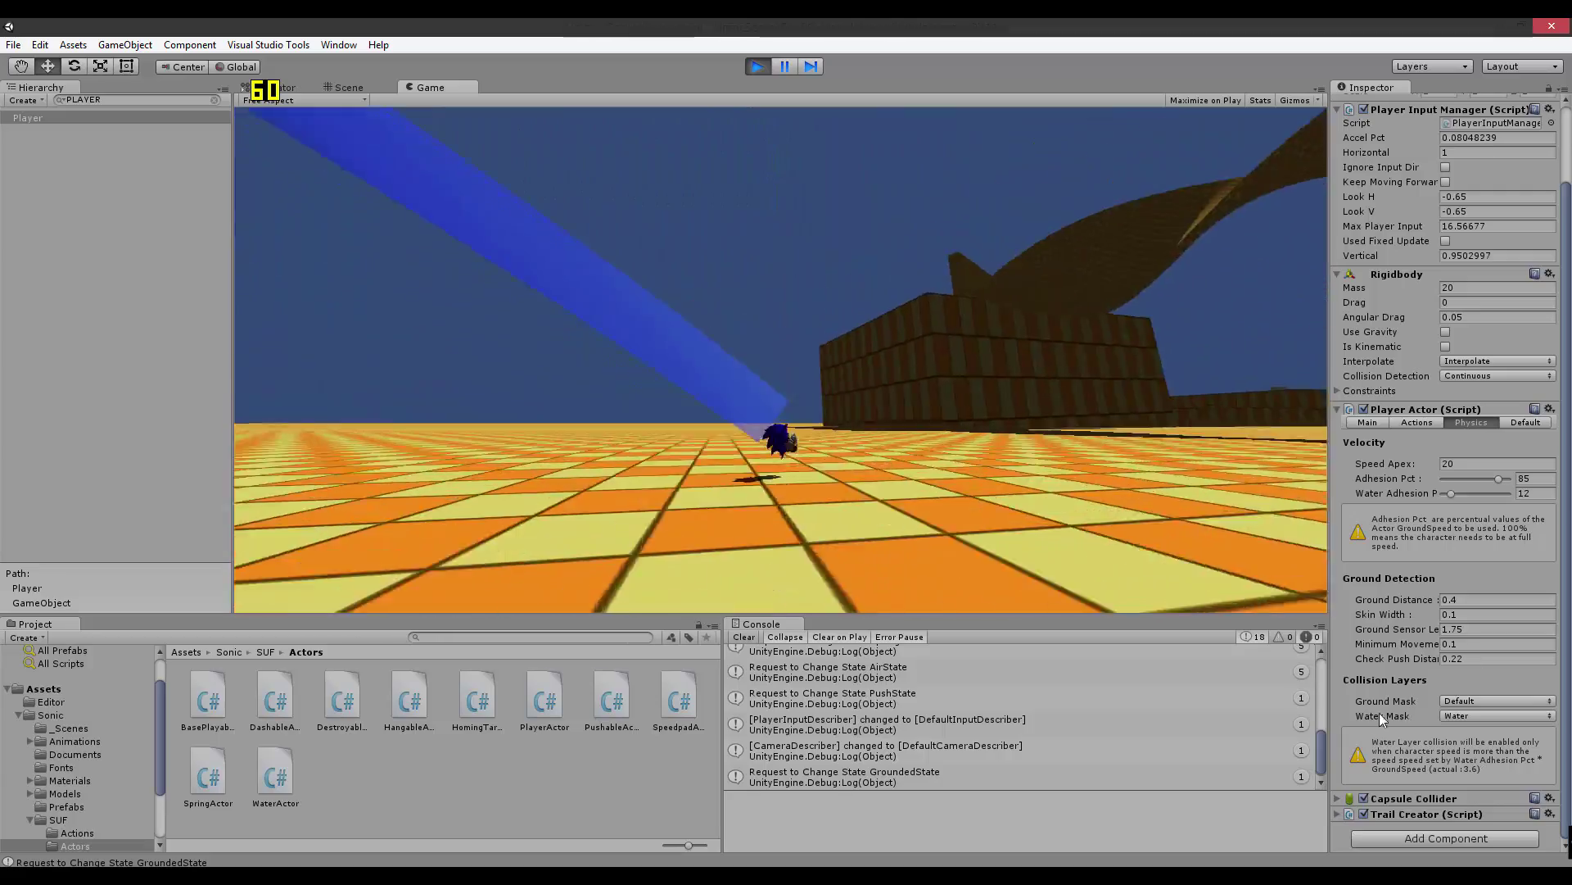
# - Browse Player Actor's full Default field list, then switch back to its Main settings
pyautogui.click(1525, 422)
pyautogui.scroll(-5, 1446, 503)
pyautogui.scroll(10, 1447, 503)
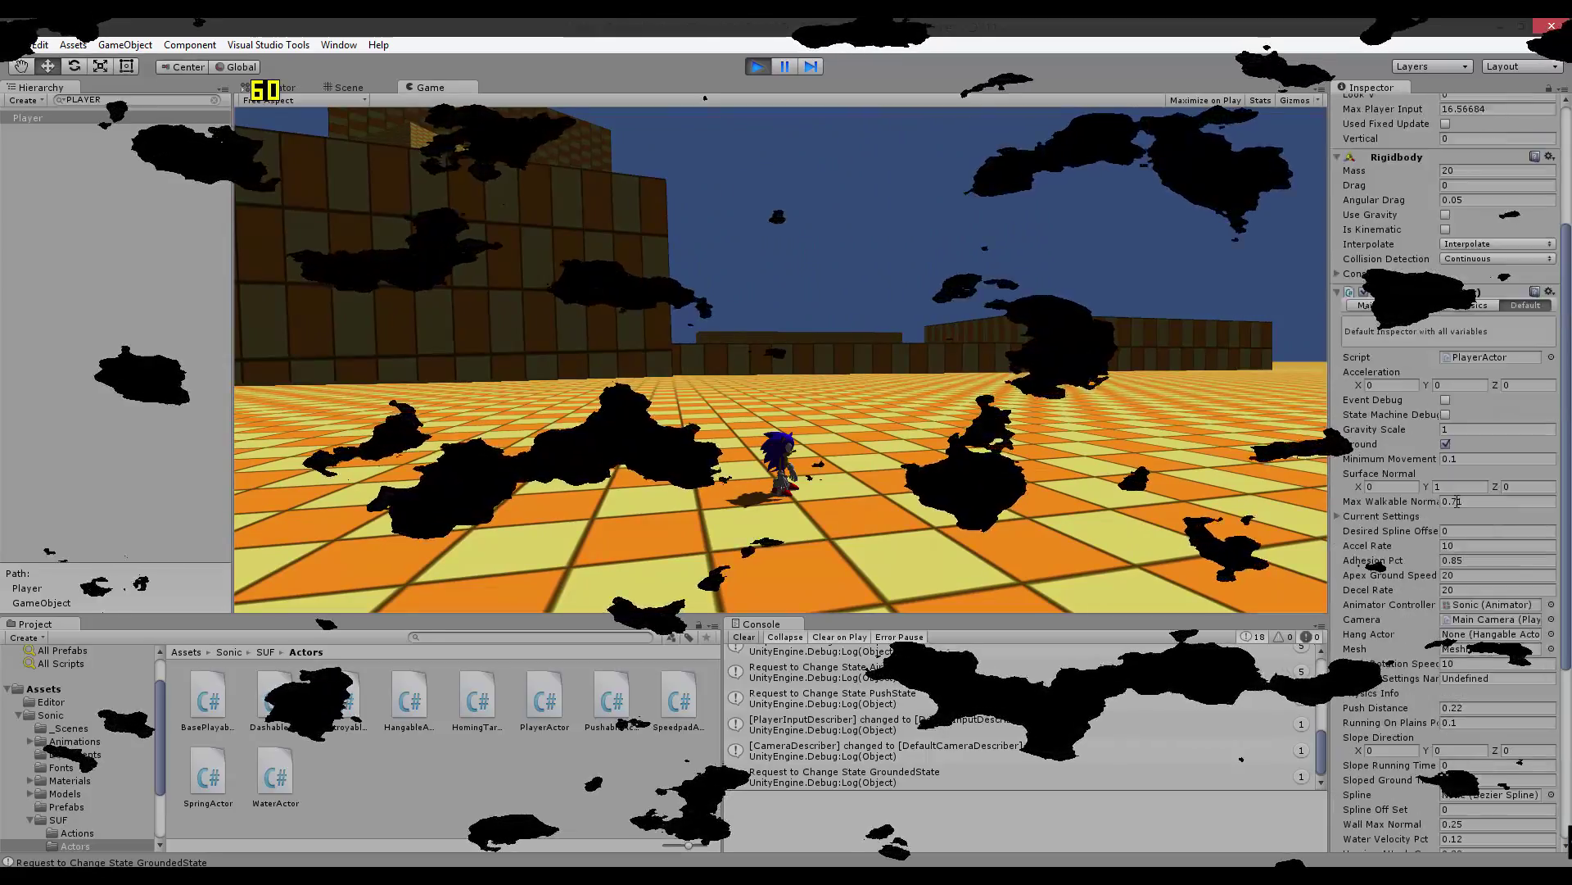
pyautogui.click(1368, 510)
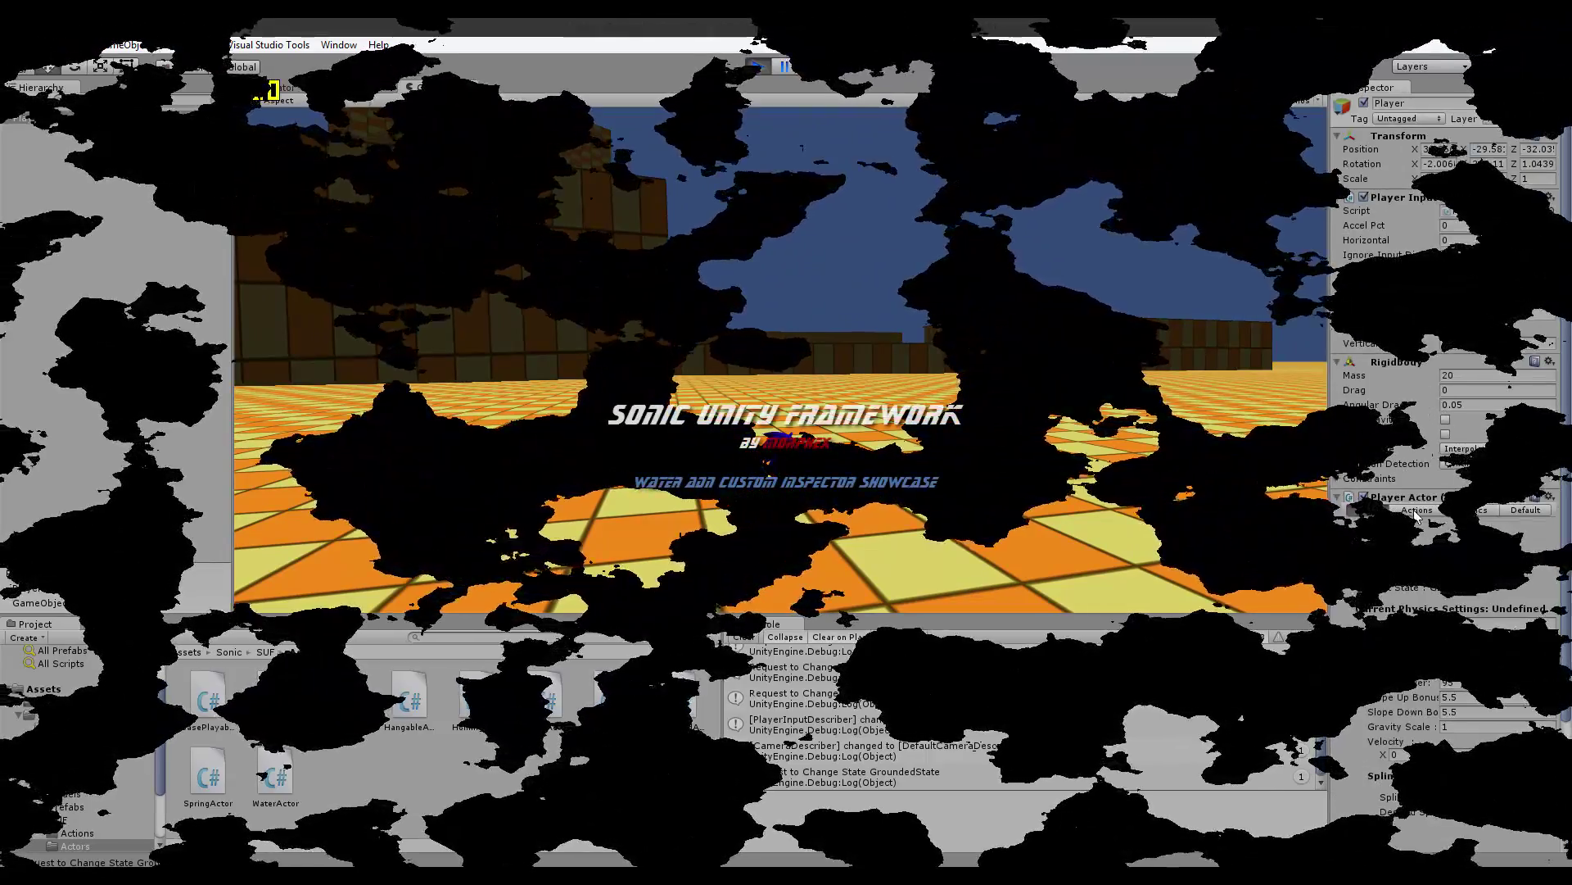